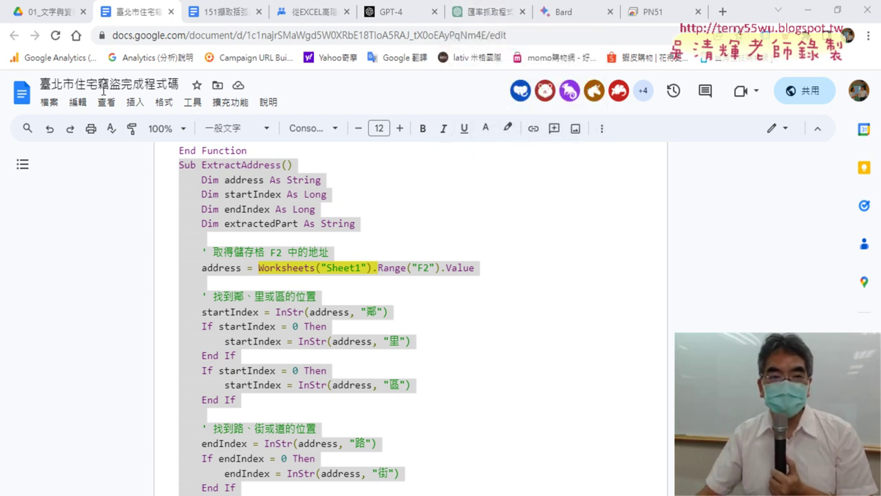
# Step: Delete the blank lines after End Sub, above the 路街道VBA macro
pyautogui.scroll(-3, 419, 323)
pyautogui.scroll(-1, 453, 304)
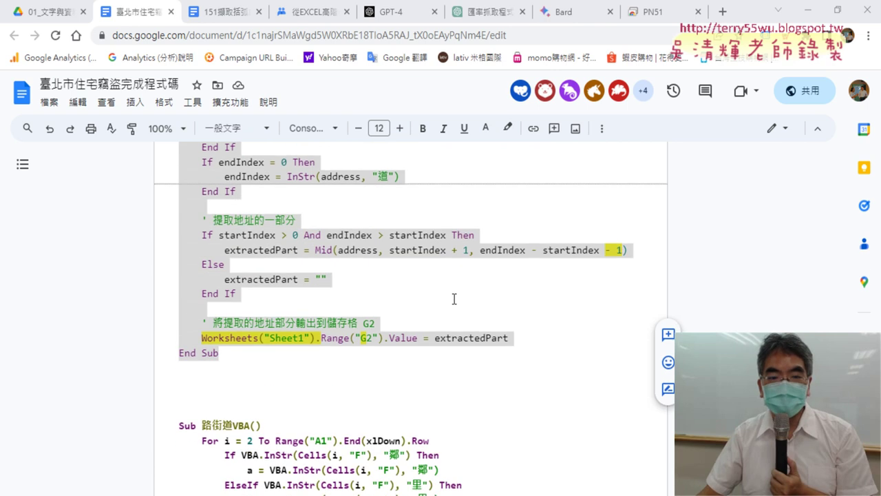
pyautogui.scroll(-2, 454, 299)
pyautogui.click(175, 239)
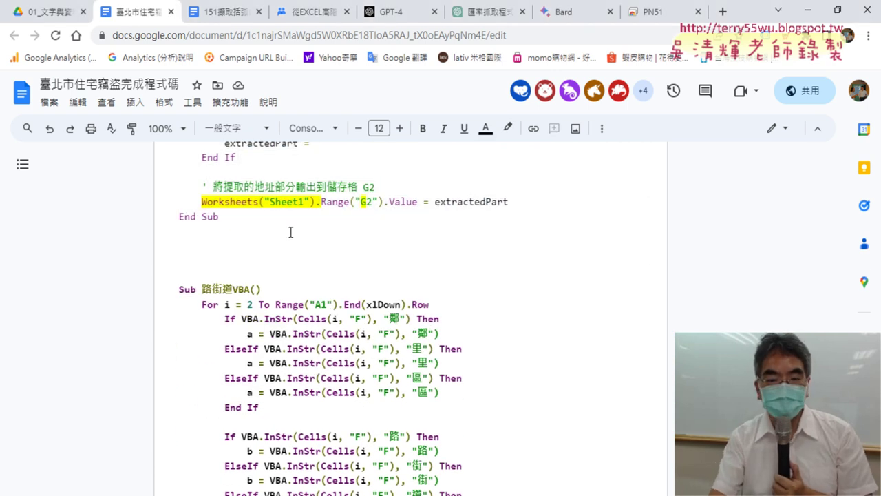
pyautogui.press('Delete')
pyautogui.press('Delete')
pyautogui.press('Delete')
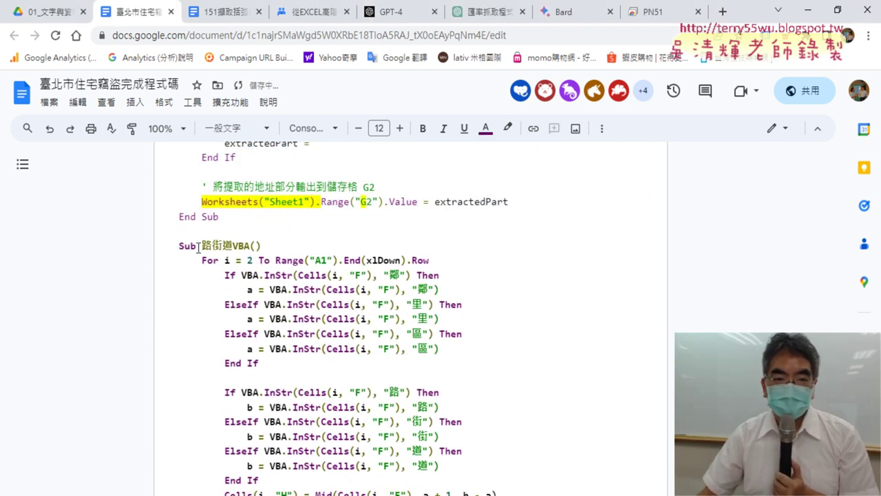
# Step: Bold the macro name 路街道VBA and switch to the 151擷取括弧內字串 document
pyautogui.moveTo(201, 245)
pyautogui.mouseDown()
pyautogui.moveTo(260, 245)
pyautogui.moveTo(253, 245)
pyautogui.mouseUp()
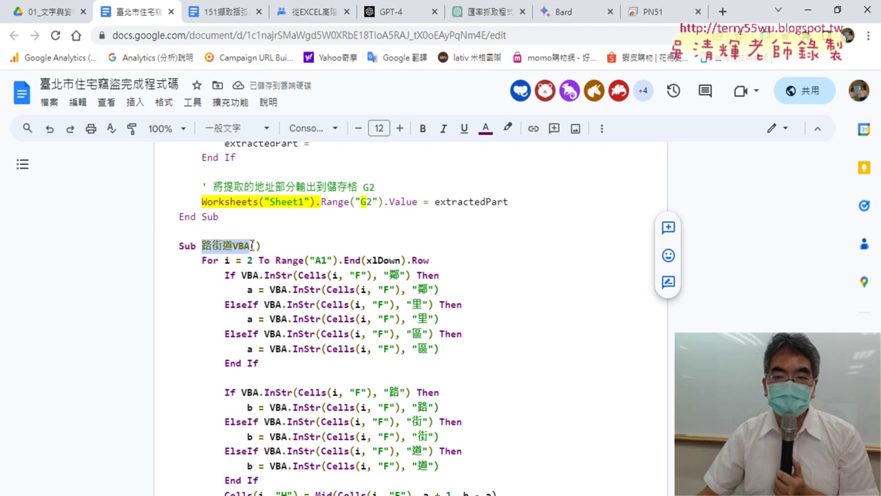
pyautogui.hotkey('ctrl', 'b')
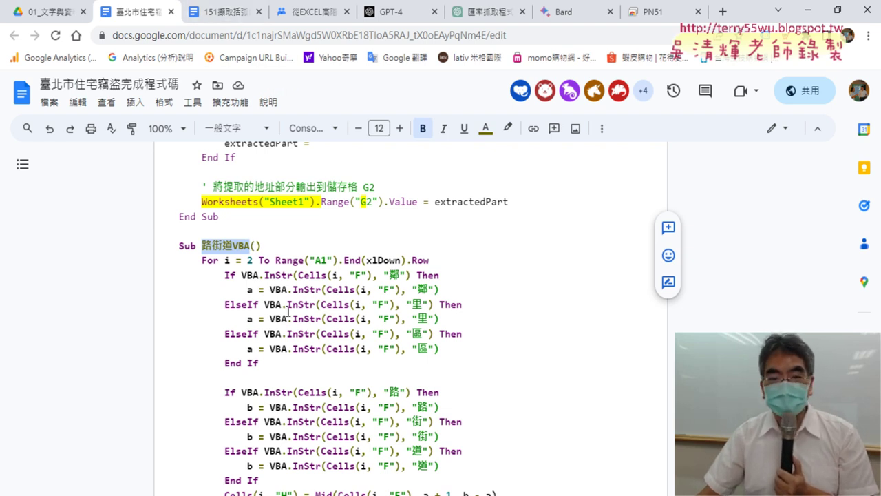
pyautogui.click(223, 14)
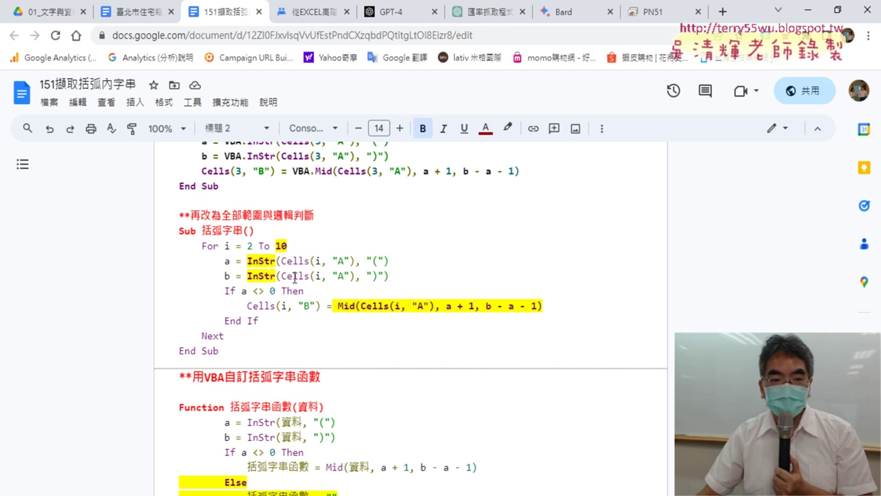
pyautogui.doubleClick(227, 260)
pyautogui.doubleClick(227, 275)
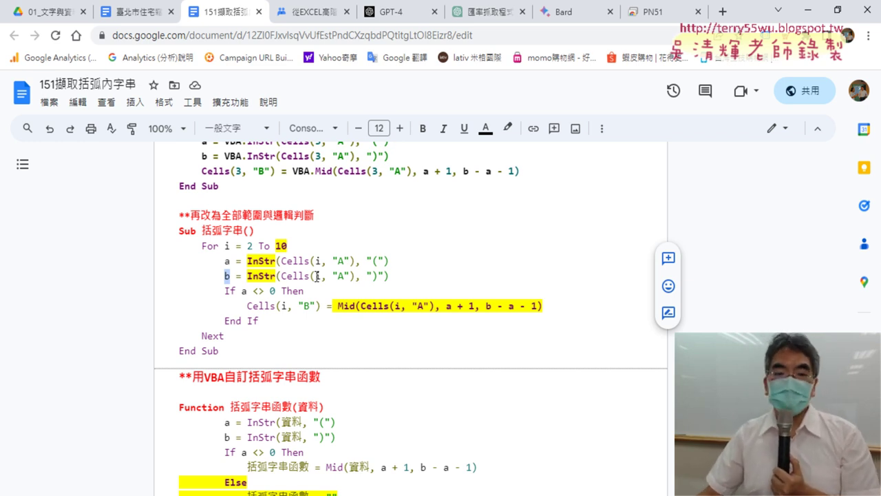
pyautogui.click(339, 305)
pyautogui.moveTo(338, 305)
pyautogui.mouseDown()
pyautogui.moveTo(545, 313)
pyautogui.moveTo(553, 304)
pyautogui.mouseUp()
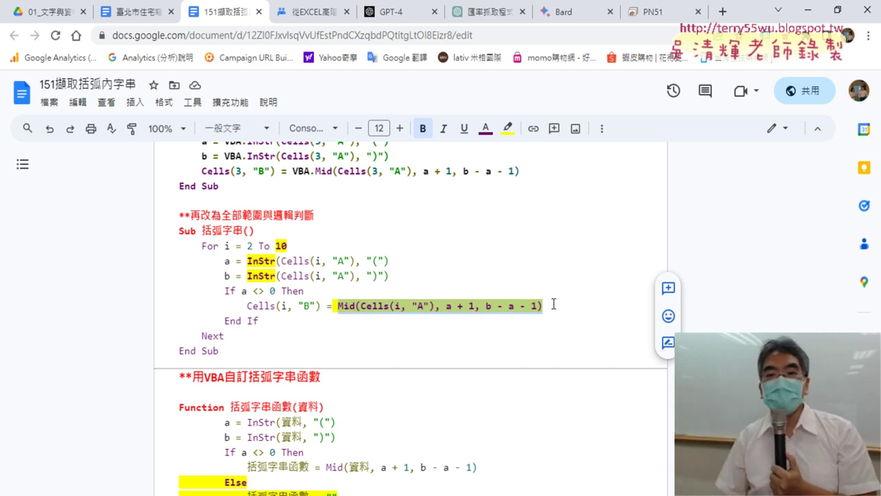
pyautogui.click(525, 307)
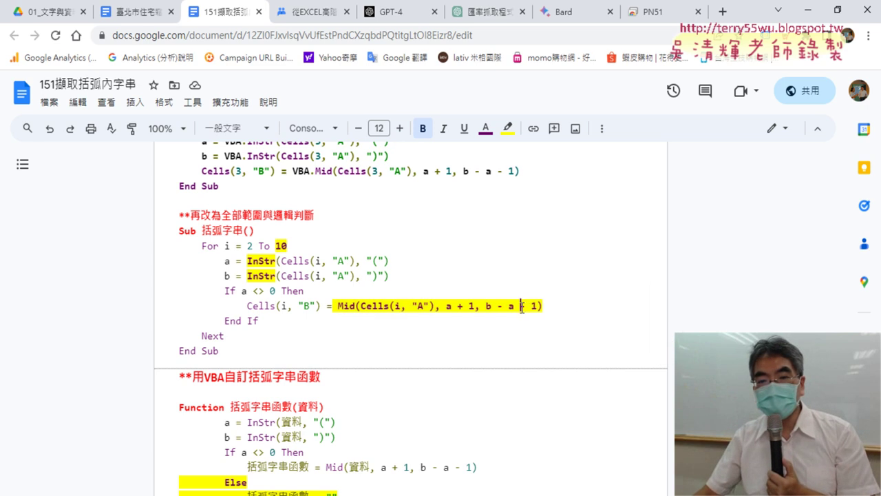
pyautogui.moveTo(522, 307); pyautogui.dragTo(534, 312)
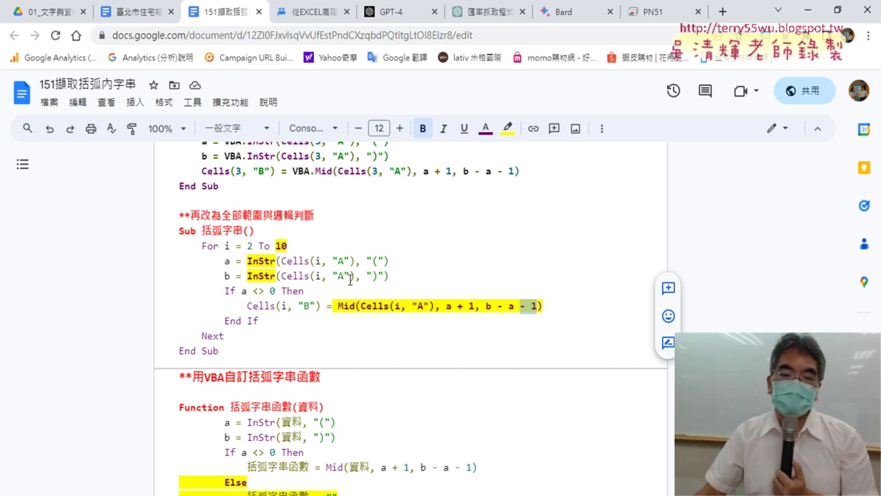
pyautogui.moveTo(202, 245); pyautogui.dragTo(295, 246)
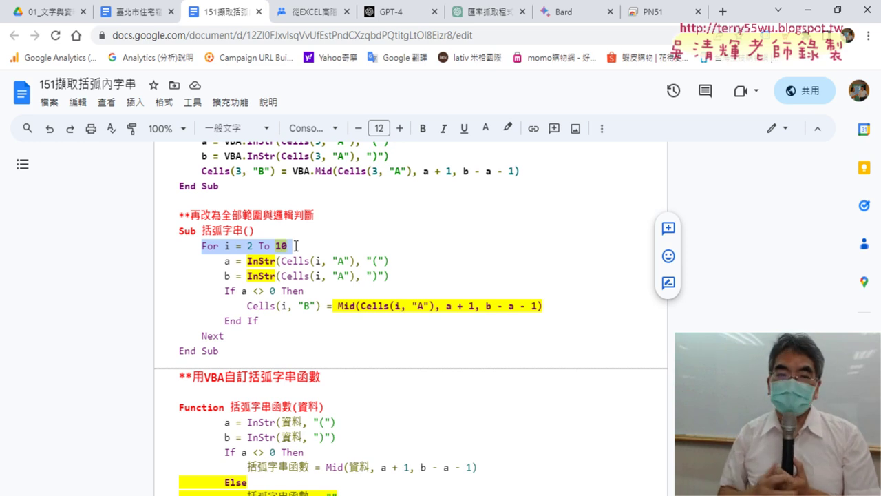
# Step: Resize the VBA editor and delete the 路街道VBA body, keeping only the Sub 路街道VBA() line
pyautogui.click(807, 10)
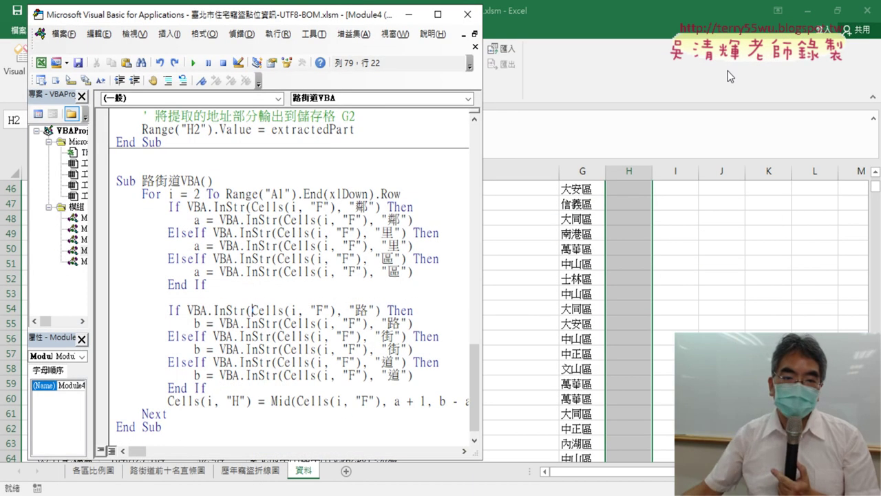
pyautogui.moveTo(489, 222); pyautogui.dragTo(720, 222)
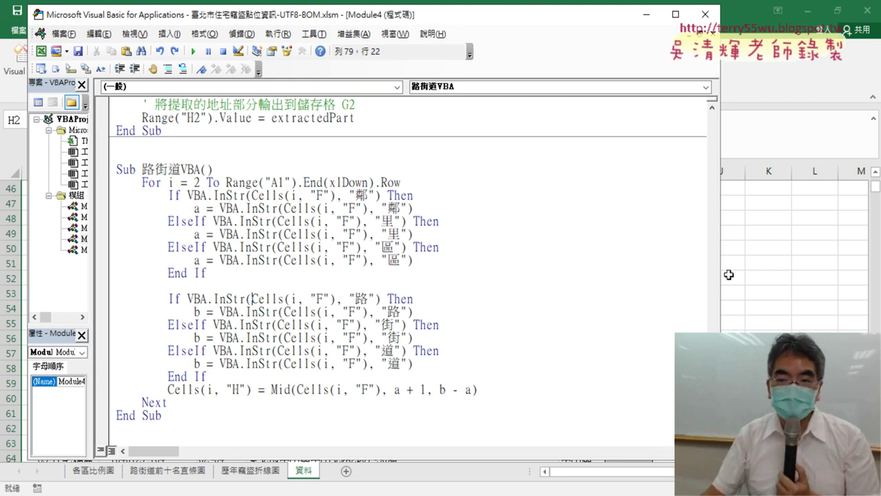
pyautogui.moveTo(720, 274); pyautogui.dragTo(596, 275)
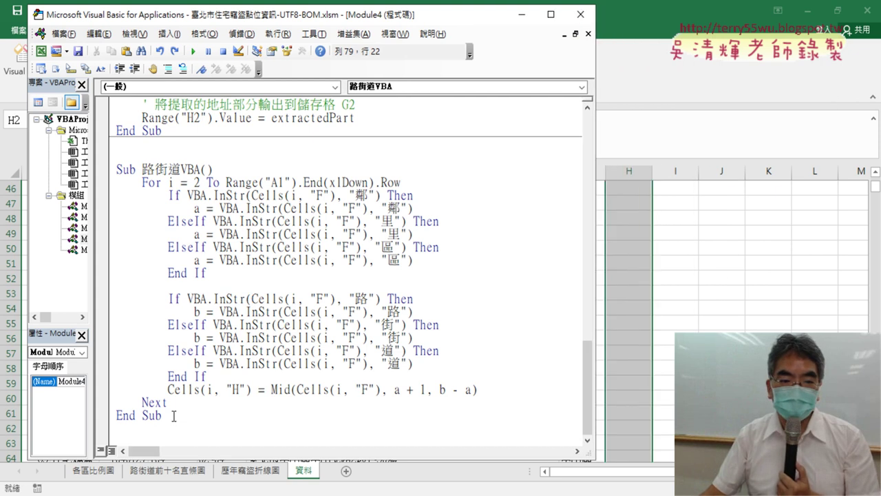
pyautogui.moveTo(174, 416); pyautogui.dragTo(204, 170)
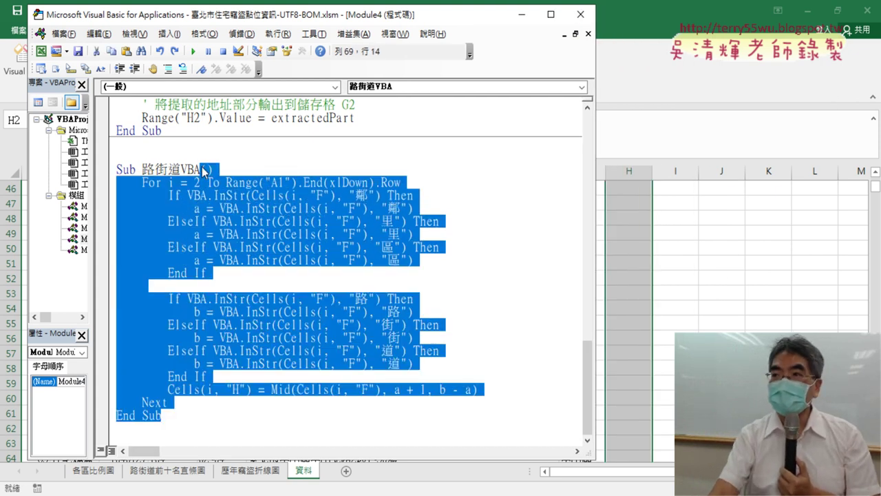
pyautogui.press('Delete')
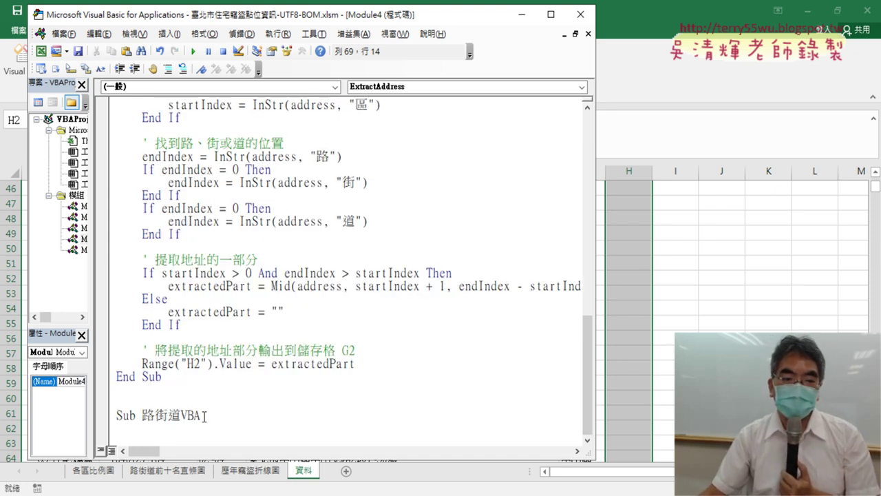
pyautogui.press('Return')
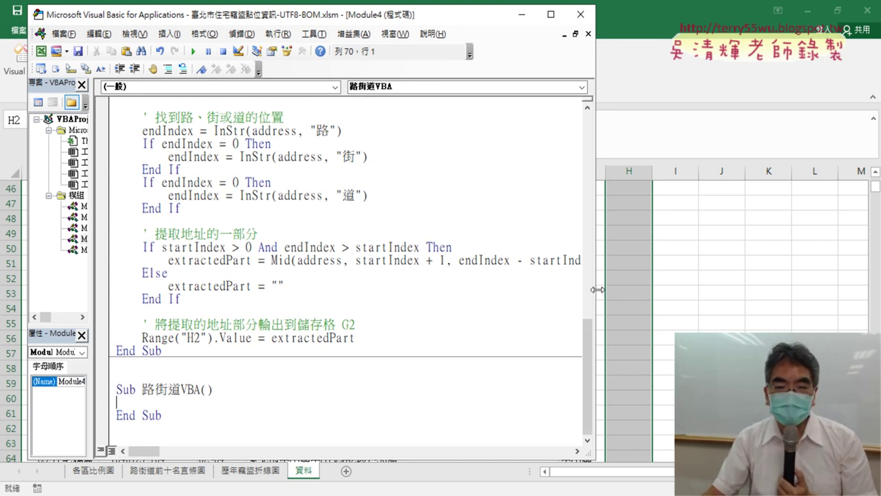
# Step: Begin the 'for i=2 to' line, then find the data's last row, 3642, in the worksheet
pyautogui.moveTo(597, 290); pyautogui.dragTo(569, 291)
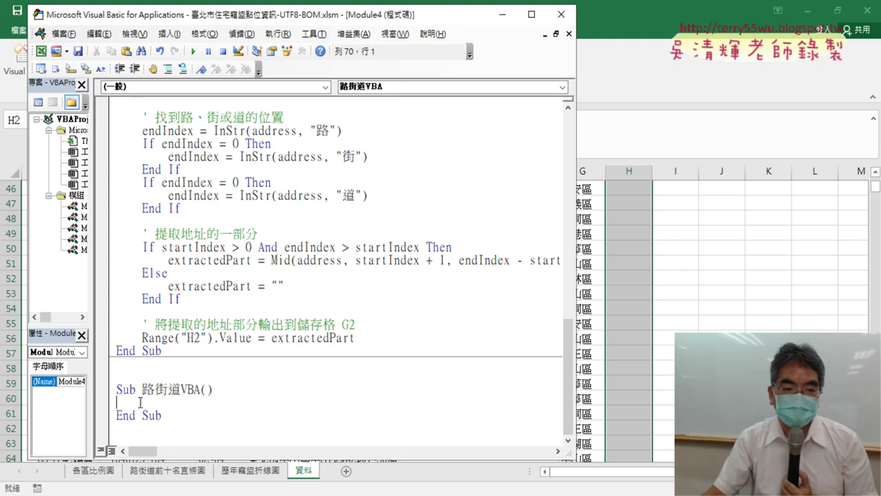
pyautogui.press('Tab')
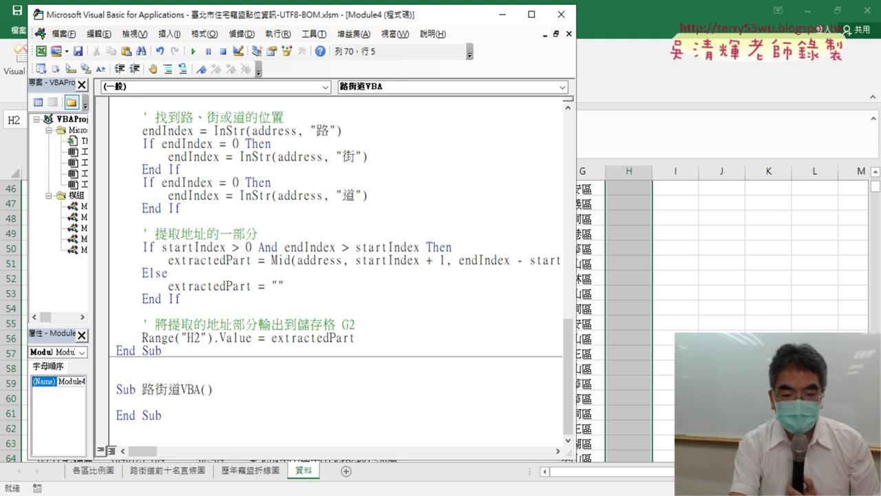
pyautogui.write('fo')
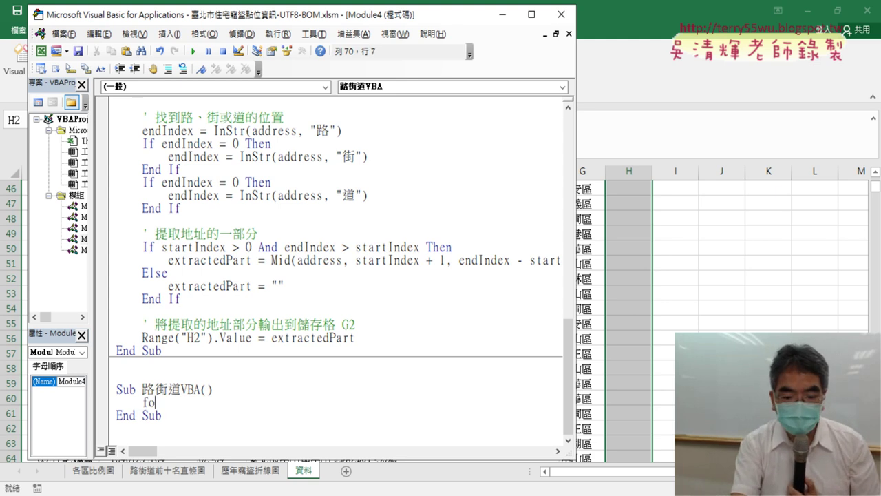
pyautogui.write('r i=2')
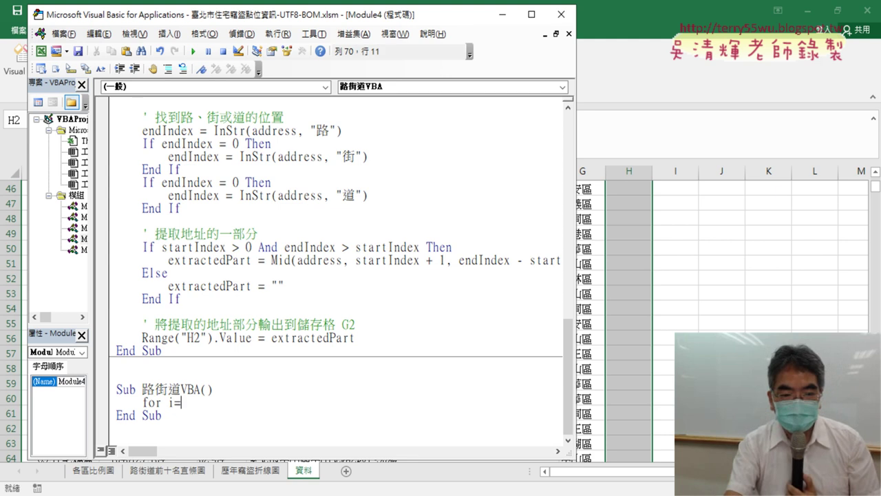
pyautogui.write(' t')
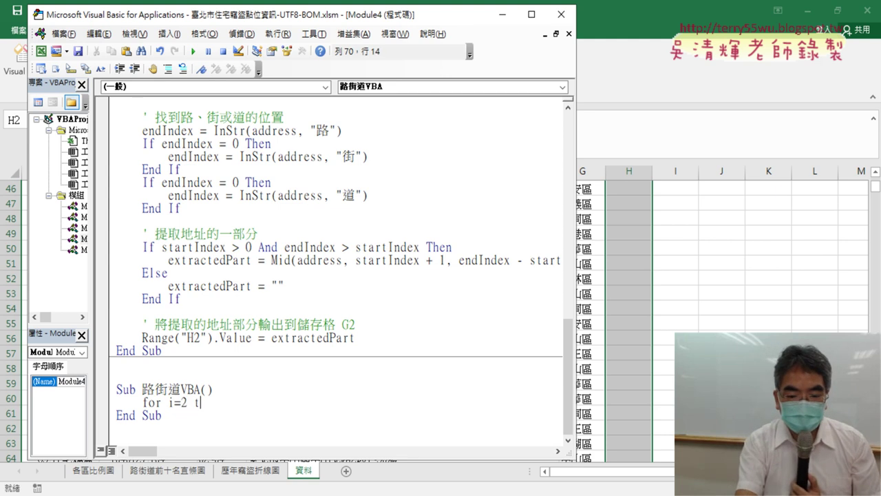
pyautogui.write('o')
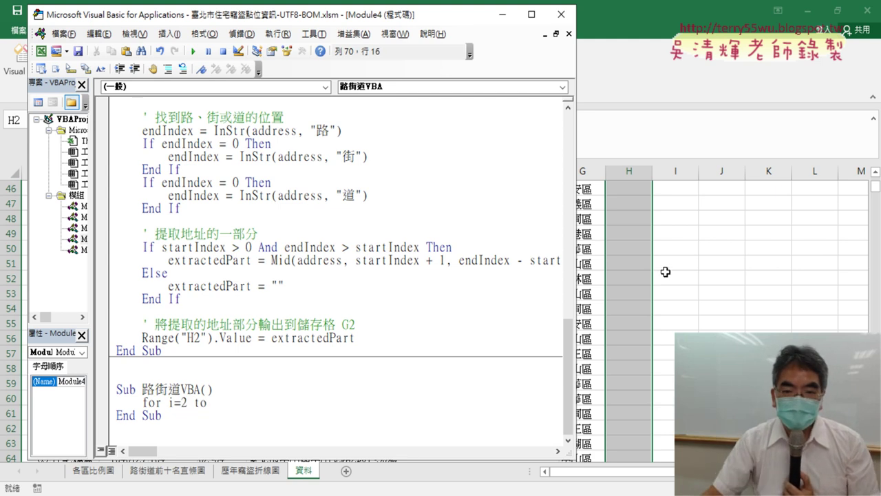
pyautogui.click(598, 193)
pyautogui.scroll(3, 596, 192)
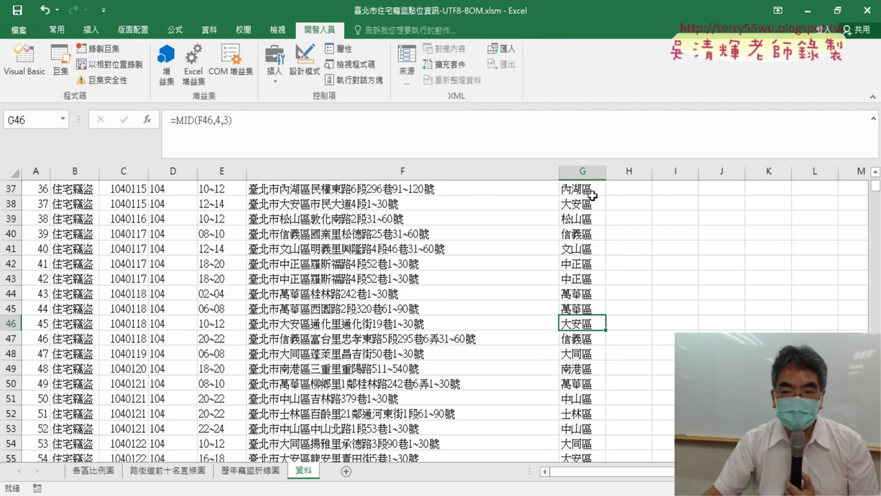
pyautogui.click(590, 200)
pyautogui.hotkey('ctrl', 'Up')
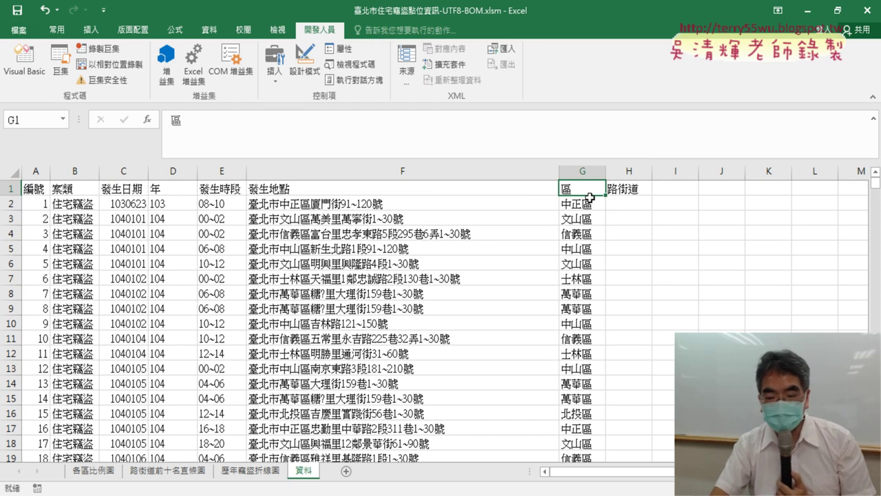
pyautogui.hotkey('ctrl', 'Down')
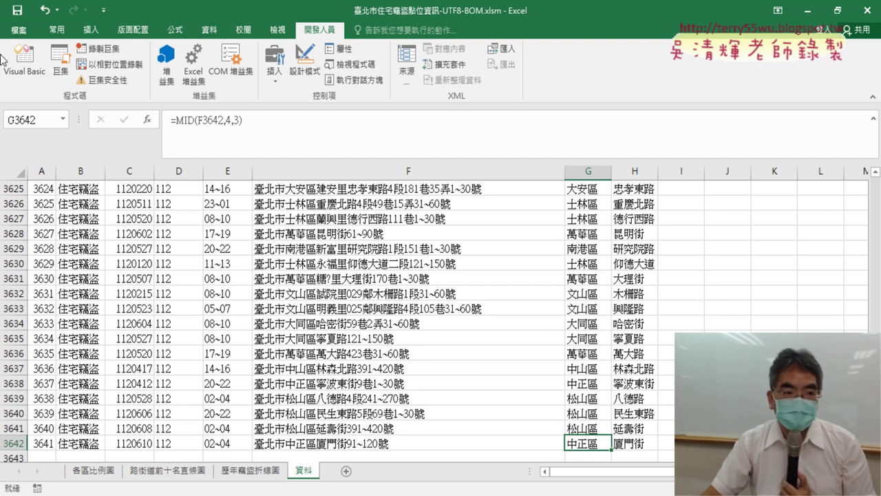
# Step: Complete the loop as For i = 2 To 3642 with a closing Next
pyautogui.click(24, 60)
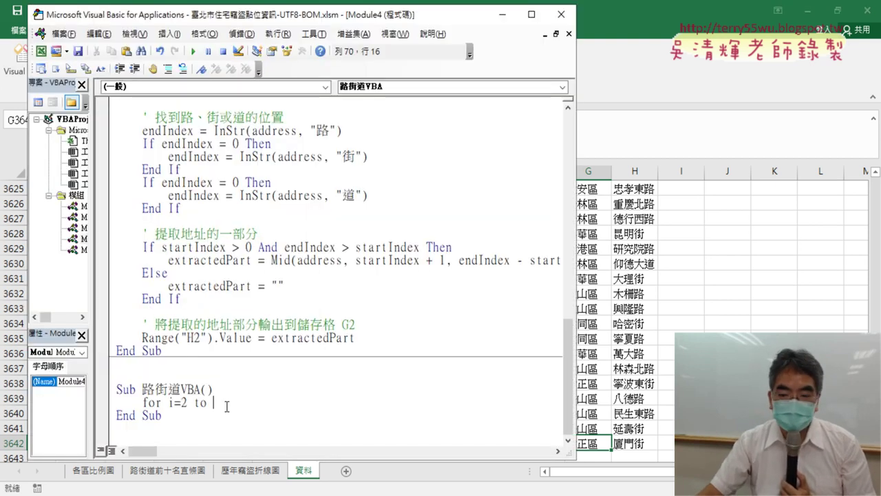
pyautogui.write('3642')
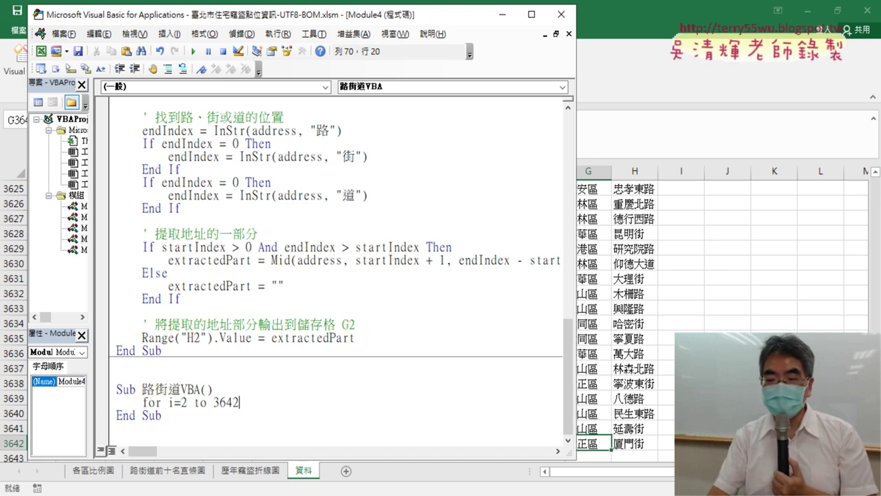
pyautogui.press('Return')
pyautogui.press('Return')
pyautogui.write('n')
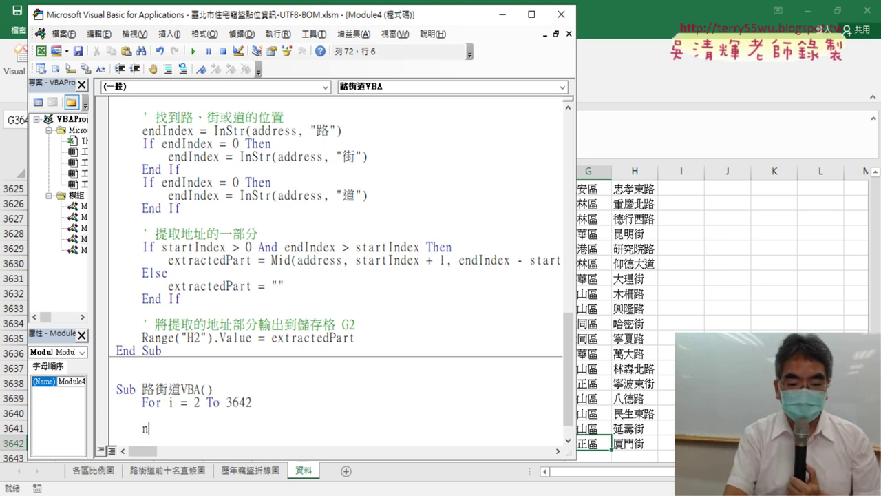
pyautogui.write('ext')
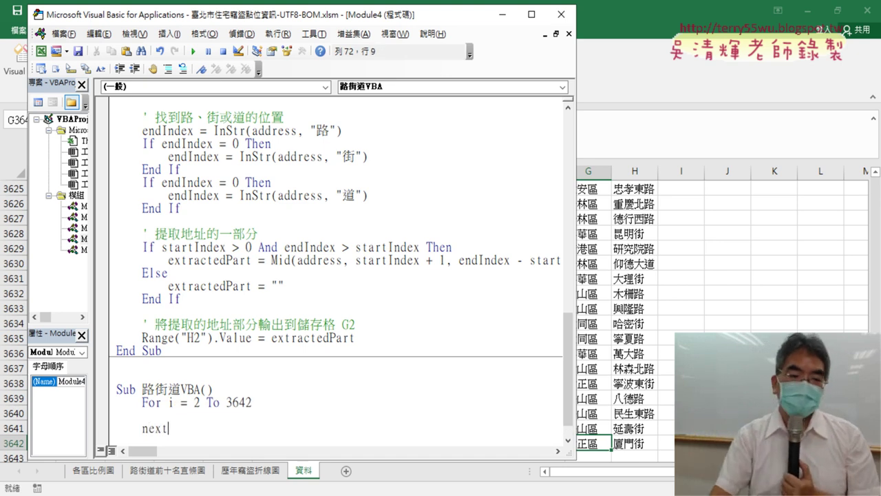
pyautogui.press('Down')
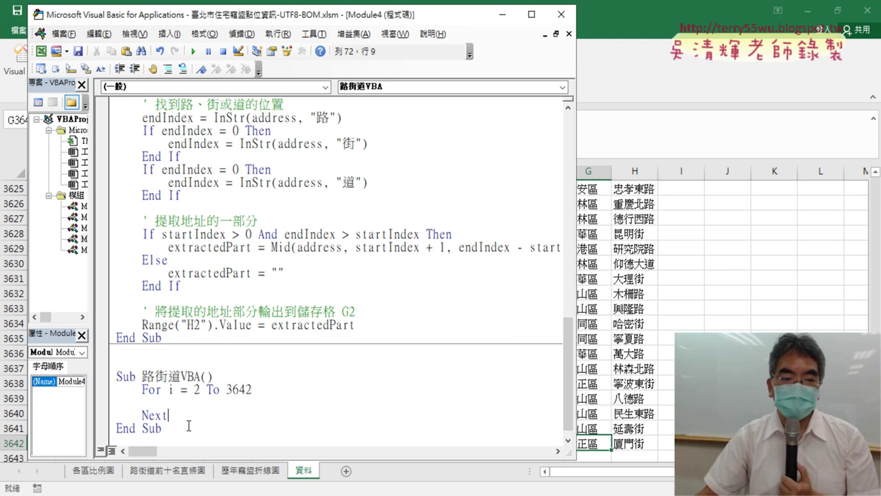
pyautogui.moveTo(226, 389); pyautogui.dragTo(253, 390)
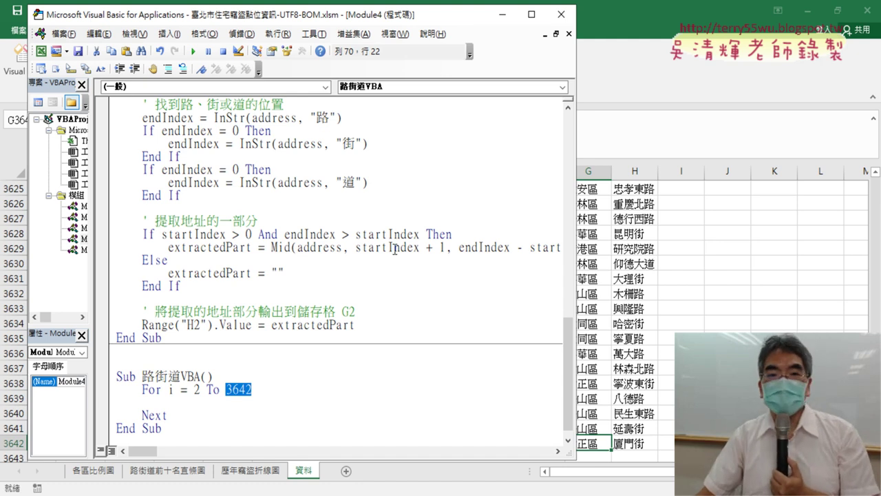
pyautogui.moveTo(385, 14); pyautogui.dragTo(538, 14)
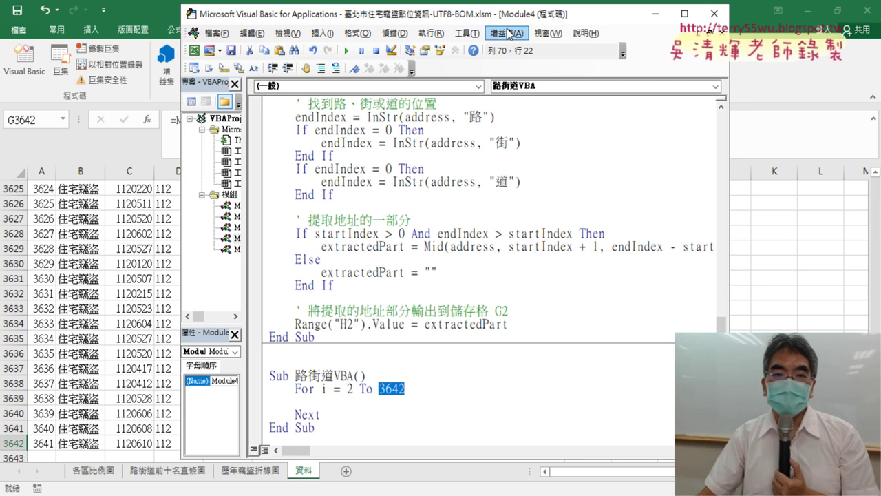
pyautogui.click(51, 204)
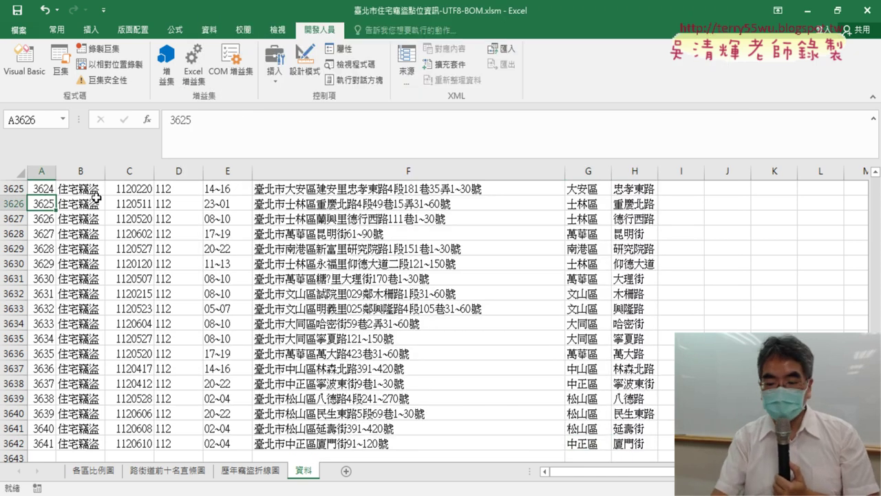
pyautogui.hotkey('ctrl', 'Home')
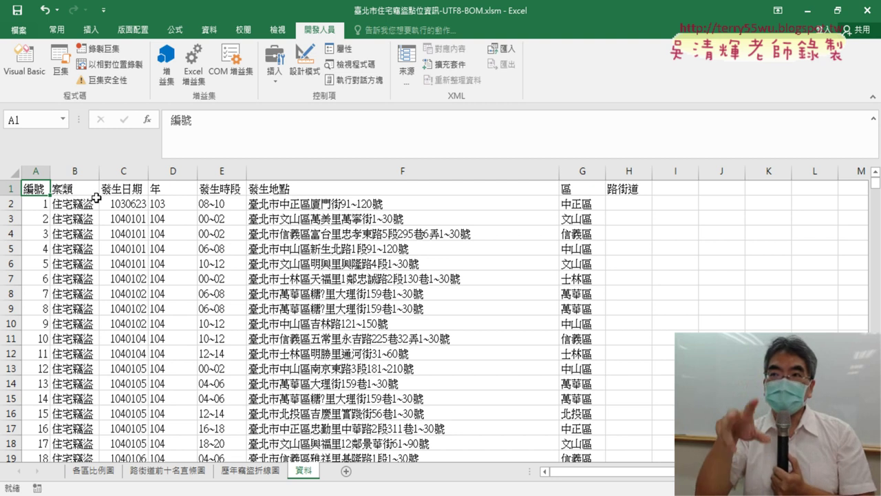
pyautogui.click(42, 384)
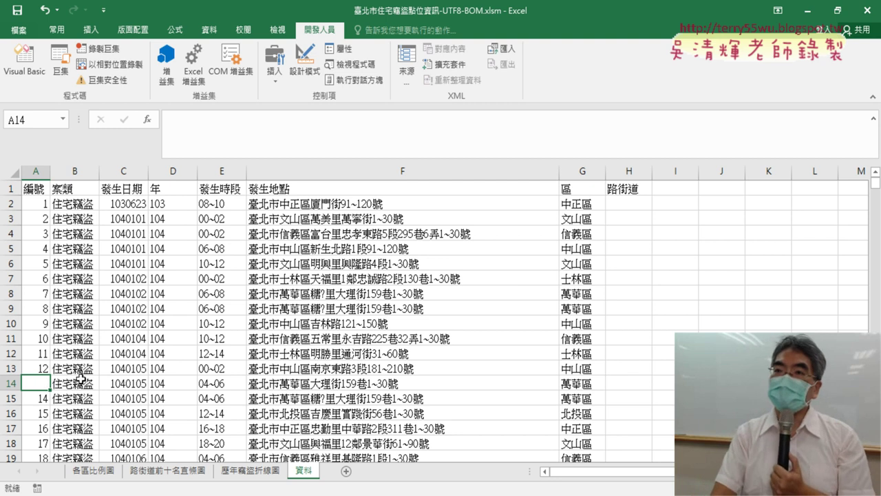
pyautogui.click(34, 189)
pyautogui.hotkey('ctrl', 'Down')
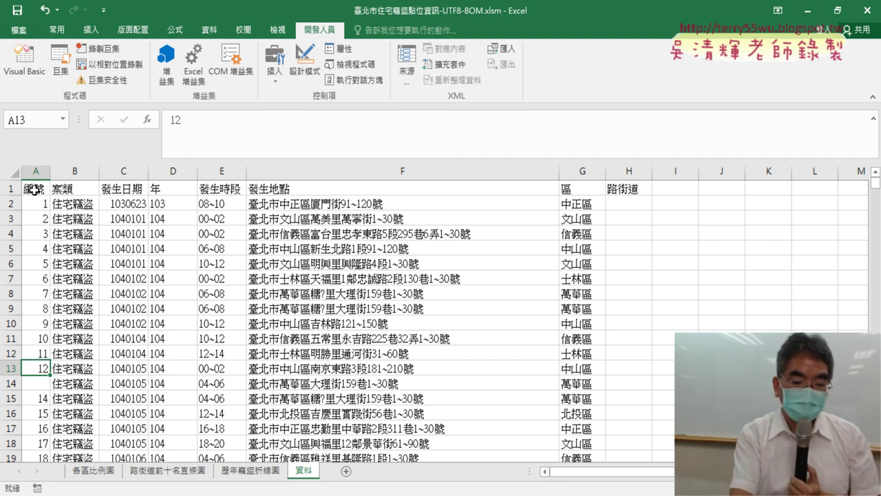
pyautogui.press('Down')
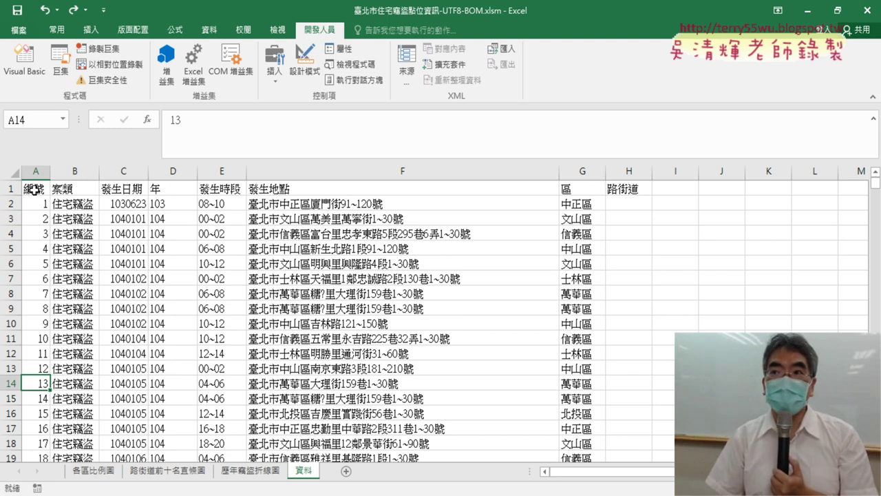
pyautogui.click(34, 190)
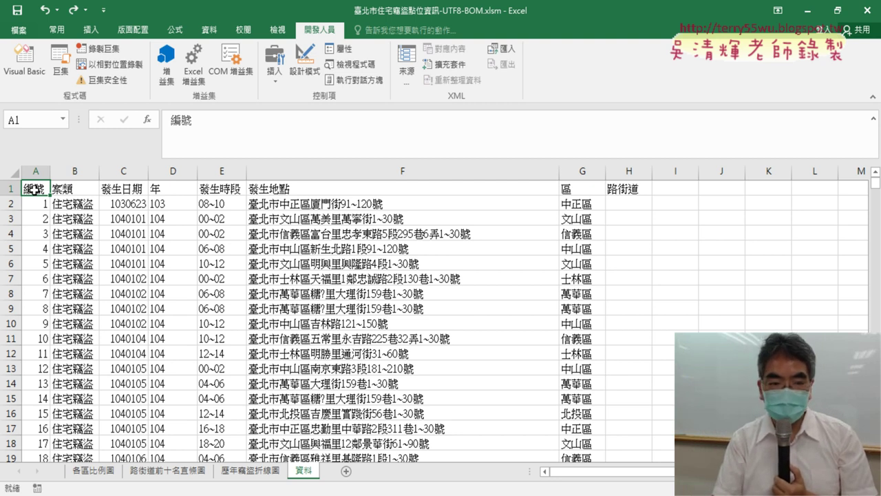
pyautogui.hotkey('ctrl', 'Down')
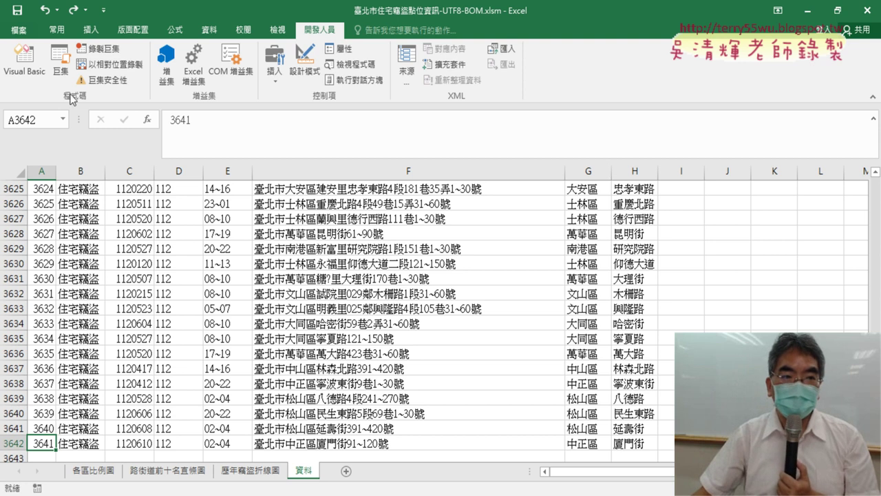
pyautogui.click(32, 77)
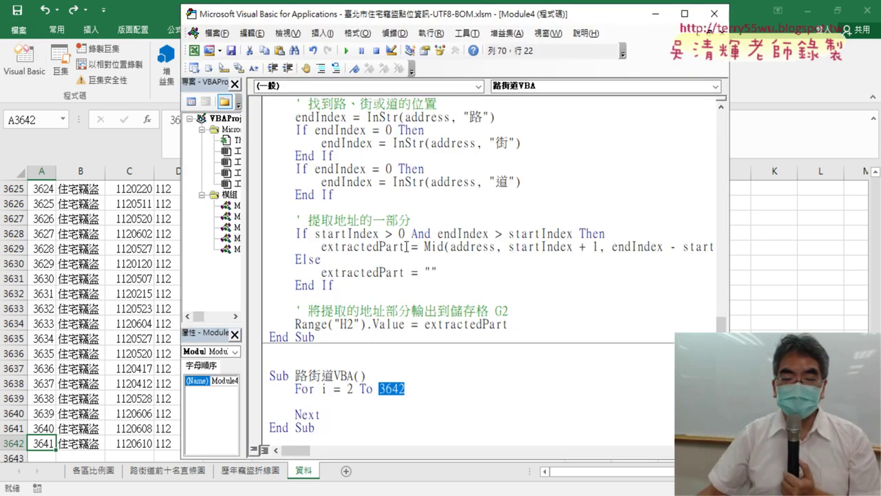
# Step: Replace the fixed 3642 with range("A1").End(xlDown), choosing xlDown from the IntelliSense direction list
pyautogui.moveTo(406, 389); pyautogui.dragTo(384, 389)
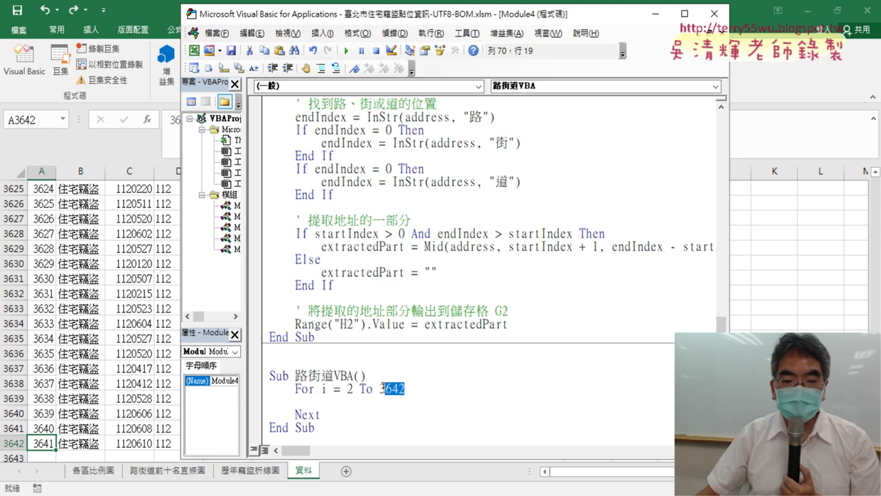
pyautogui.write('ra')
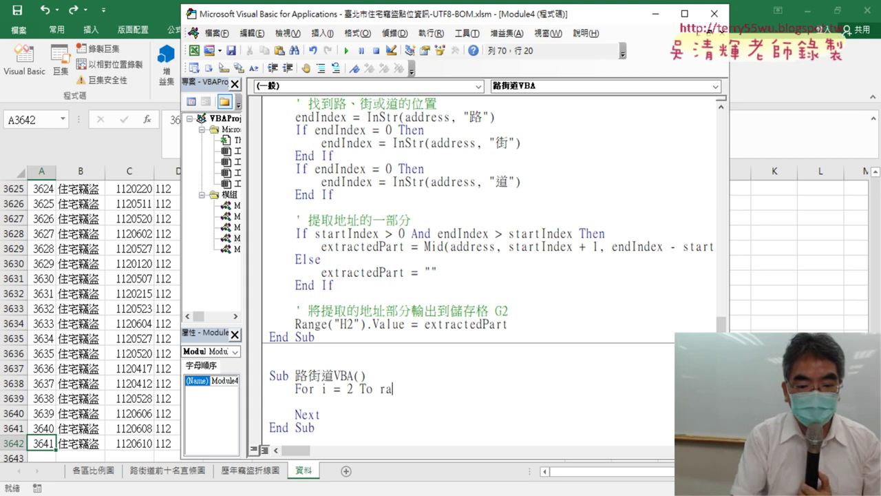
pyautogui.write('nge')
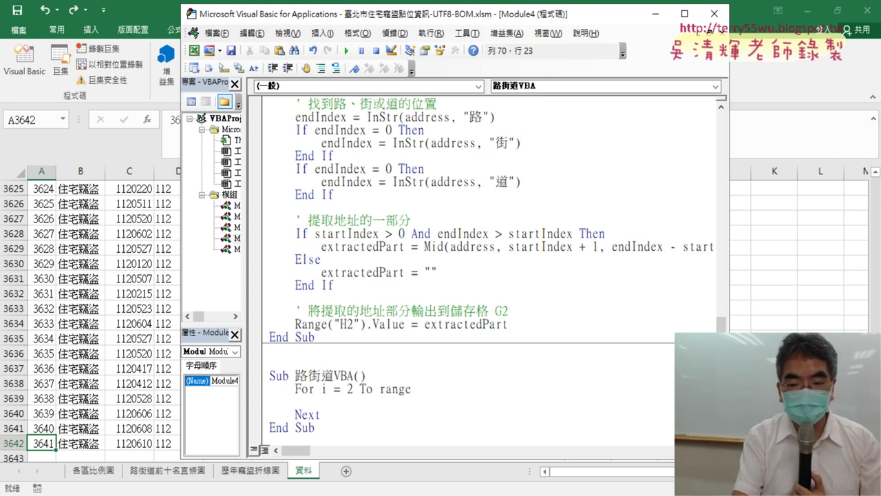
pyautogui.write('("A')
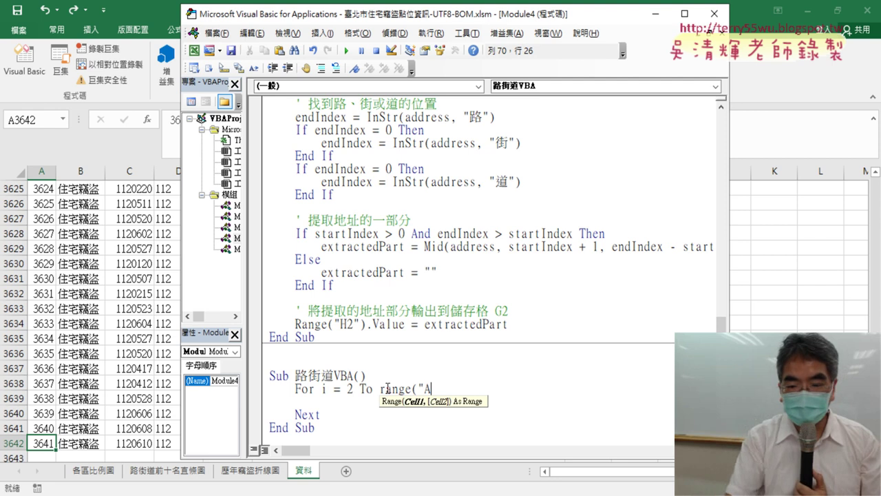
pyautogui.write('1")')
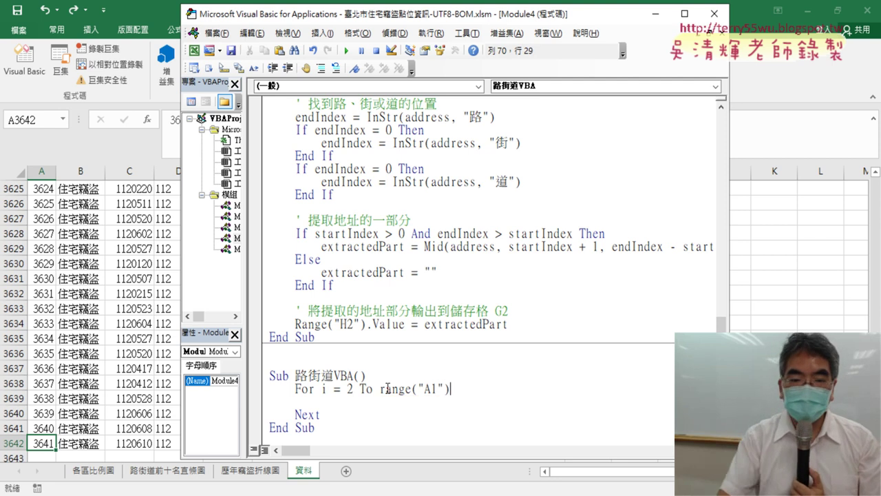
pyautogui.write('.')
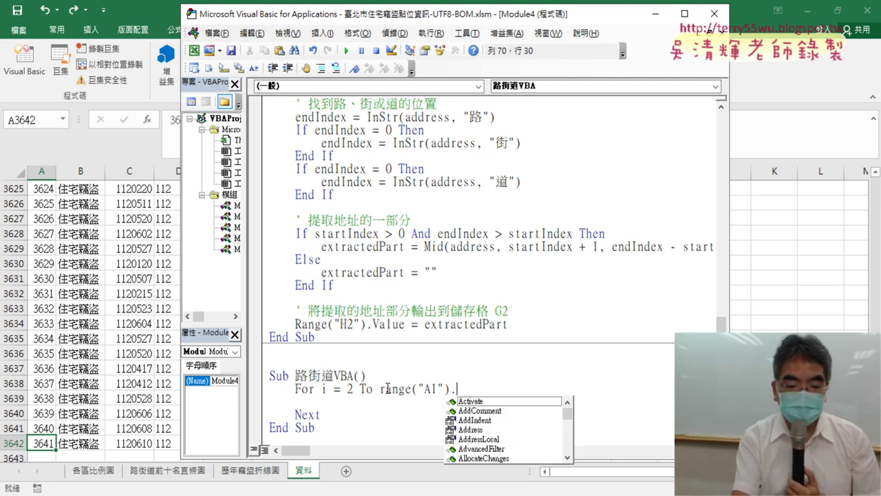
pyautogui.write('E')
pyautogui.press('Down')
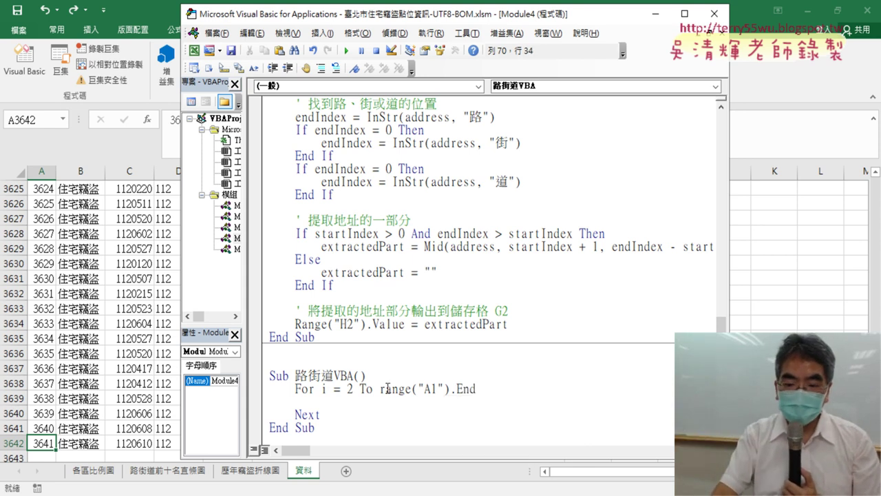
pyautogui.write('(')
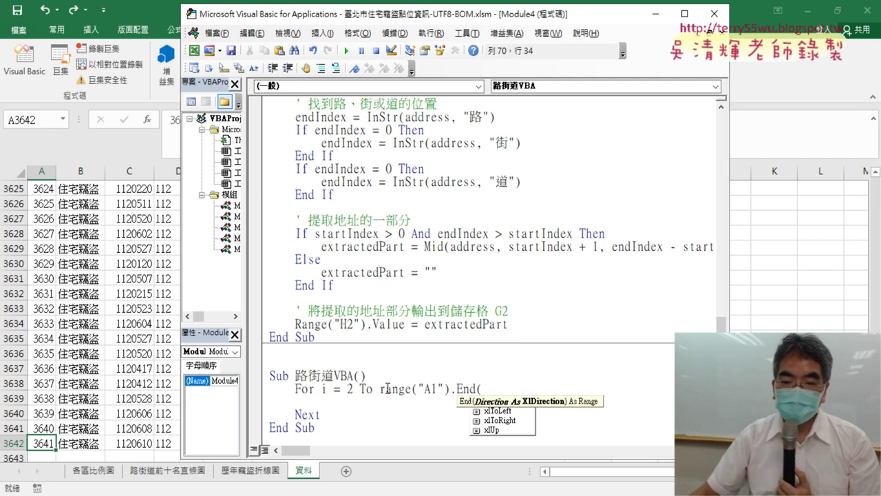
pyautogui.press('Down')
pyautogui.press('Up')
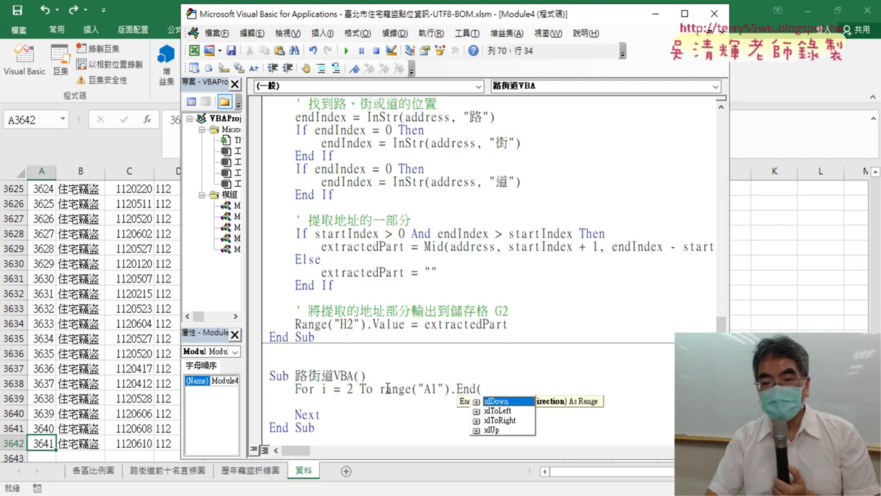
pyautogui.press('Down')
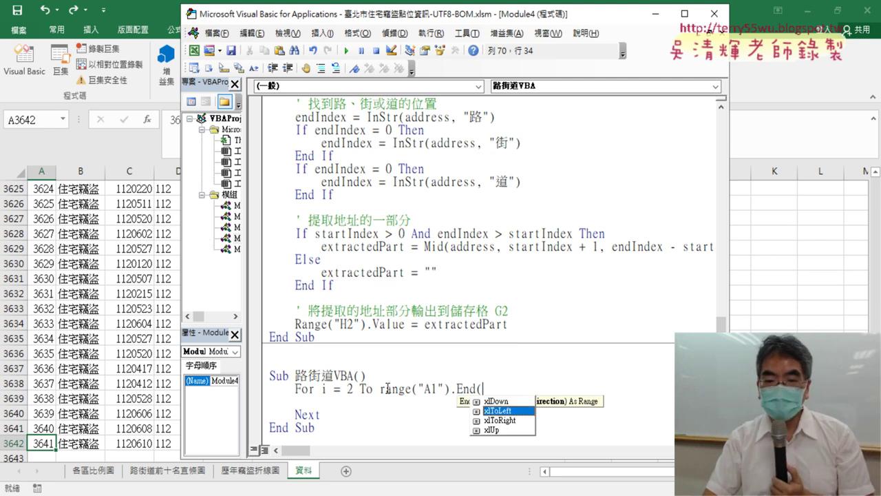
pyautogui.press('Down')
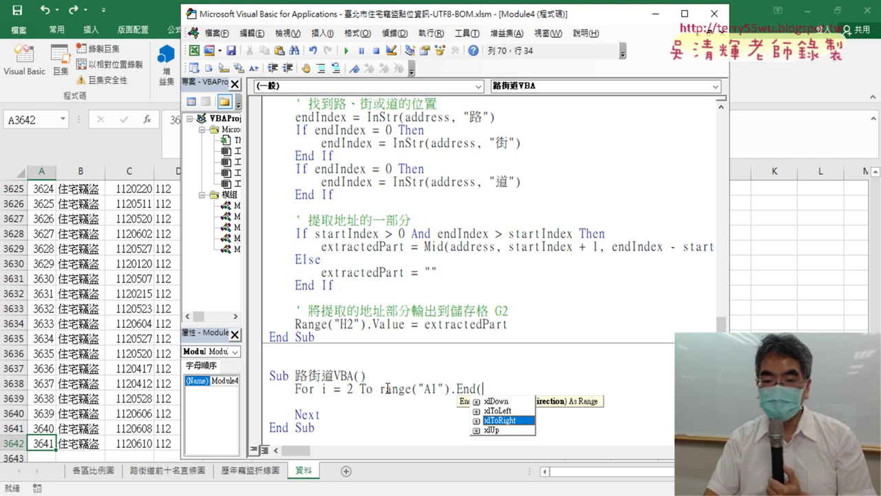
pyautogui.press('Down')
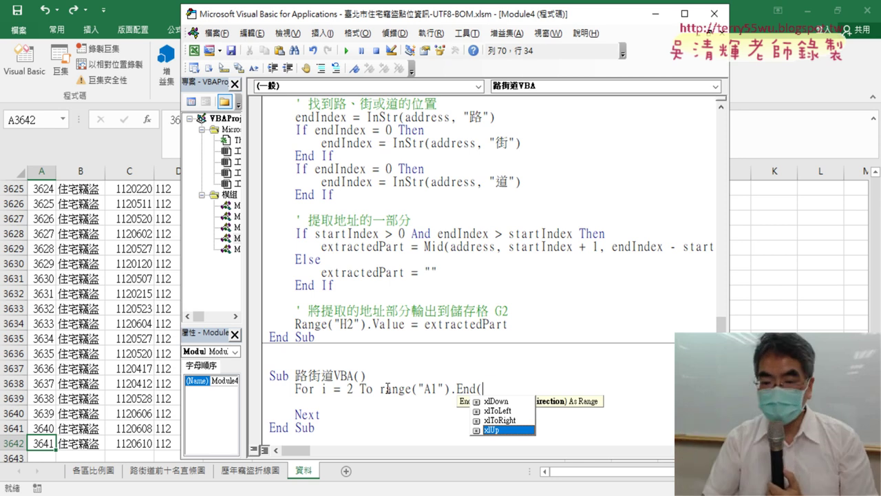
pyautogui.press('Up')
pyautogui.press('Up')
pyautogui.press('Up')
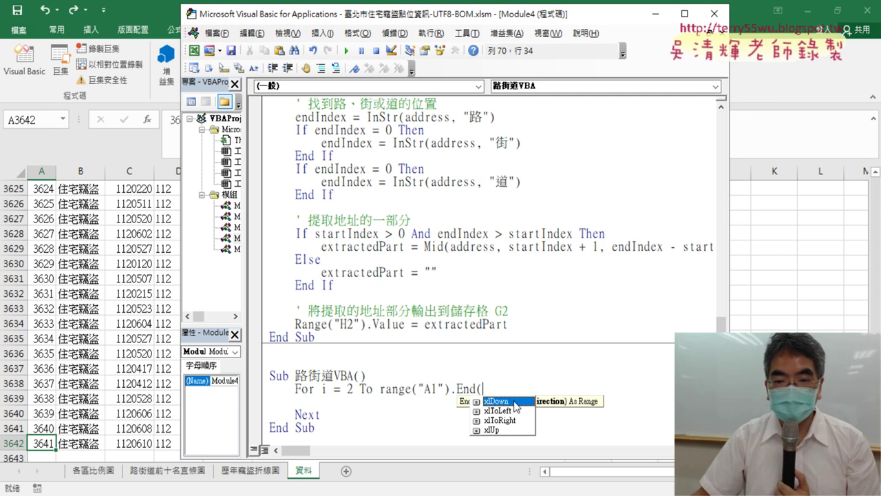
pyautogui.press('Tab')
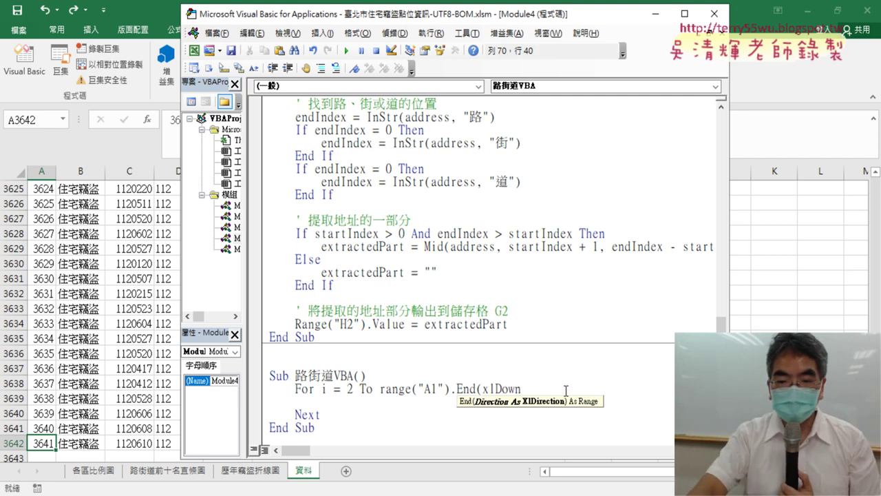
pyautogui.write(')')
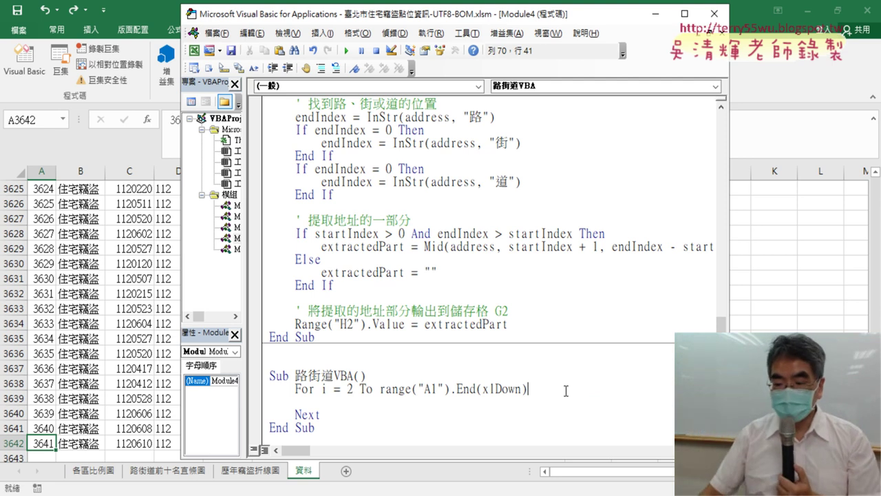
pyautogui.write('.')
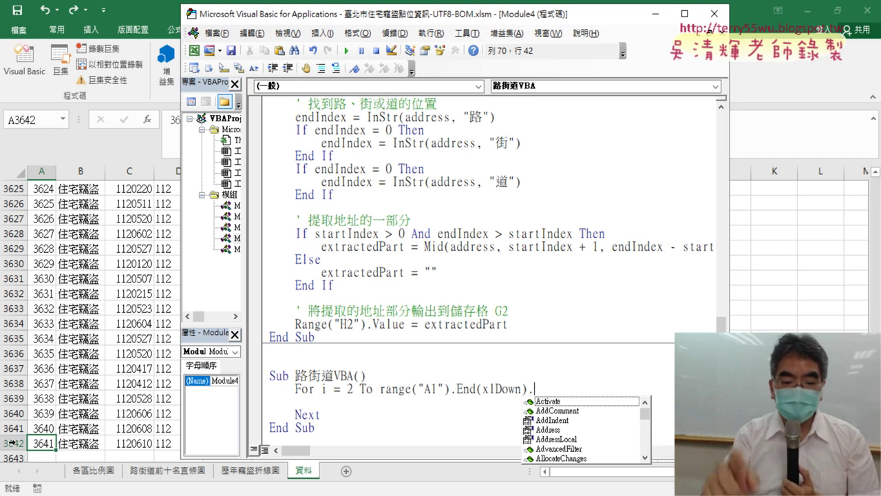
# Step: Append .row so the bound reads range("A1").End(xlDown).row, then return to column A of the worksheet
pyautogui.write('ro')
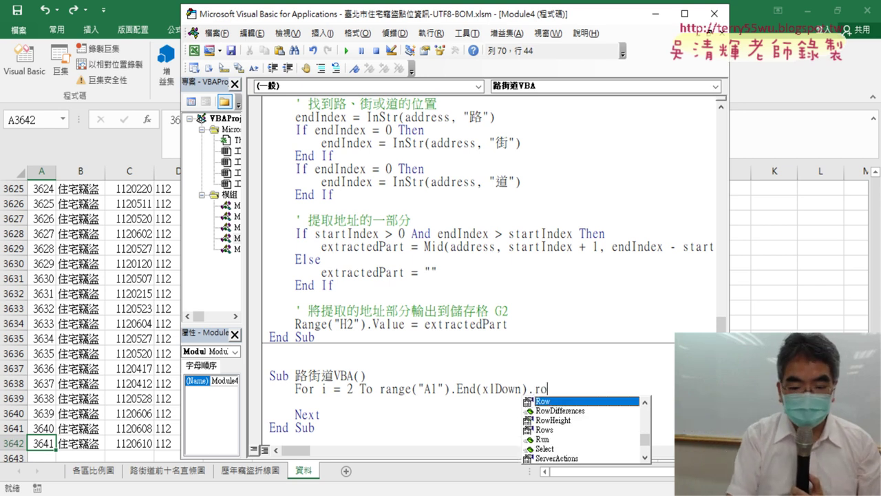
pyautogui.write('w')
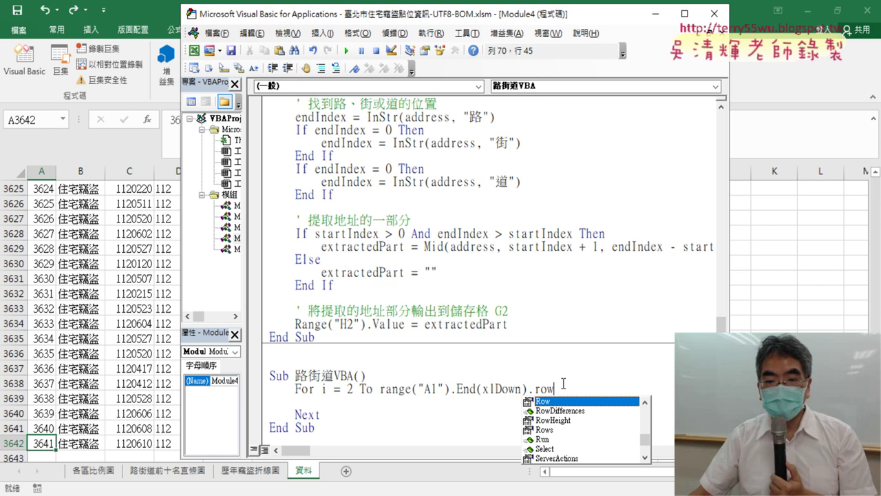
pyautogui.hotkey('shift', 'Left')
pyautogui.hotkey('shift', 'Left')
pyautogui.hotkey('shift', 'Left')
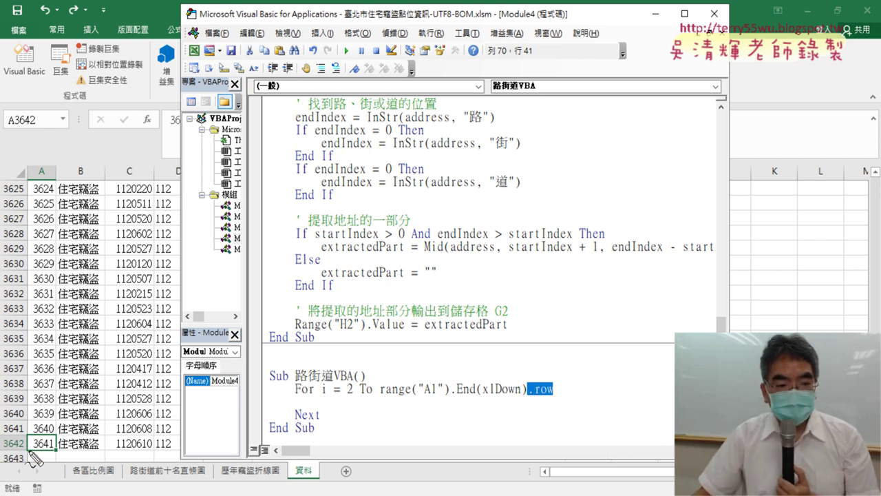
pyautogui.moveTo(4, 451)
pyautogui.mouseDown()
pyautogui.moveTo(294, 262)
pyautogui.moveTo(527, 366)
pyautogui.mouseUp()
pyautogui.moveTo(384, 398)
pyautogui.mouseDown()
pyautogui.moveTo(551, 412)
pyautogui.moveTo(556, 402)
pyautogui.mouseUp()
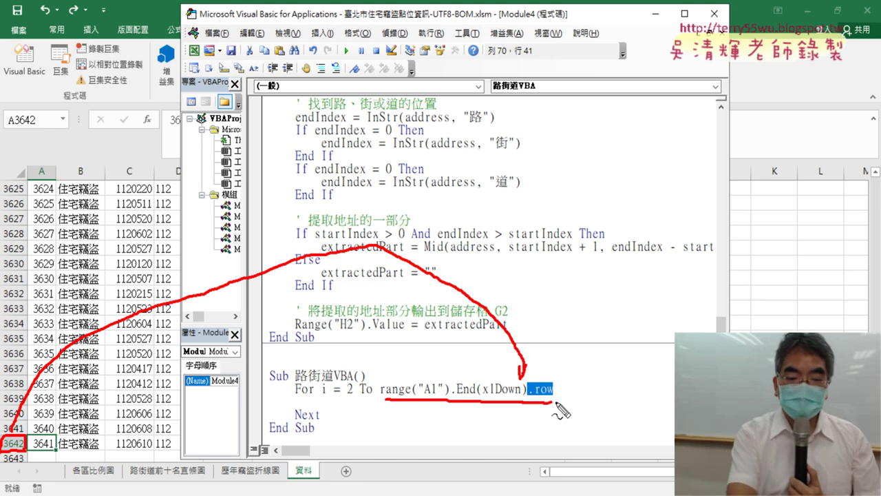
pyautogui.press('Escape')
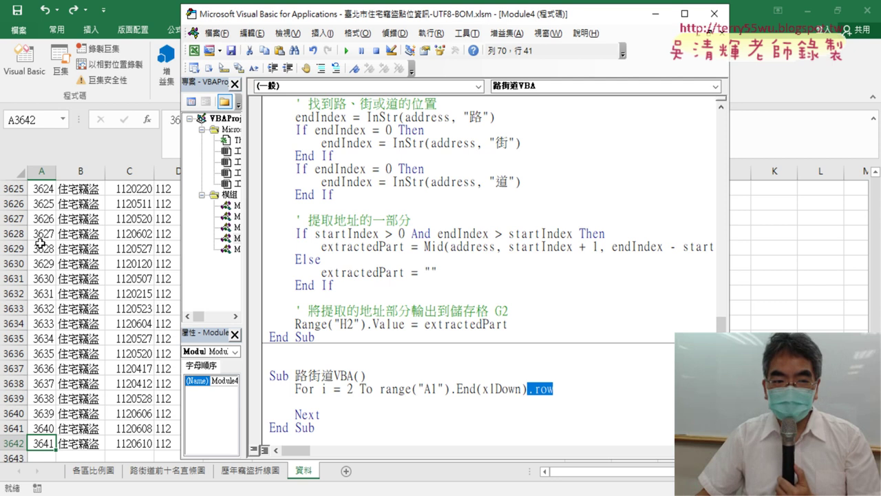
pyautogui.click(41, 171)
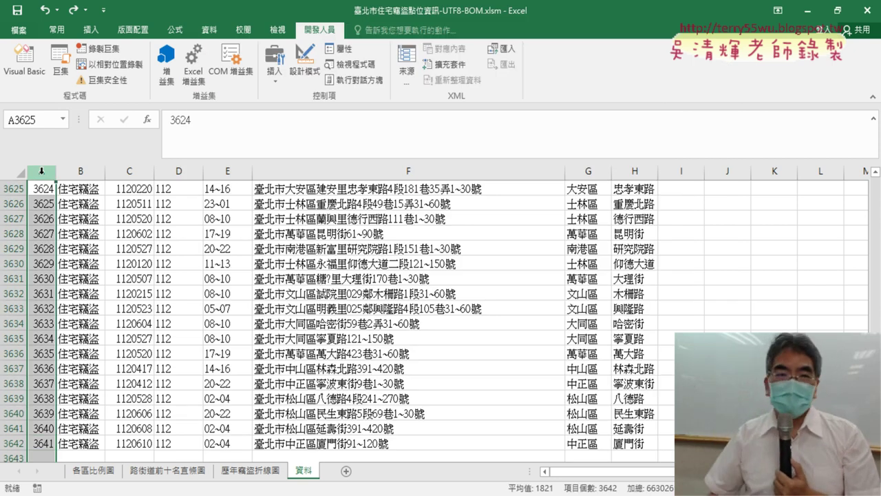
# Step: In column A, jump between the sheet's final row 1048576 and the last data row 3642
pyautogui.click(44, 189)
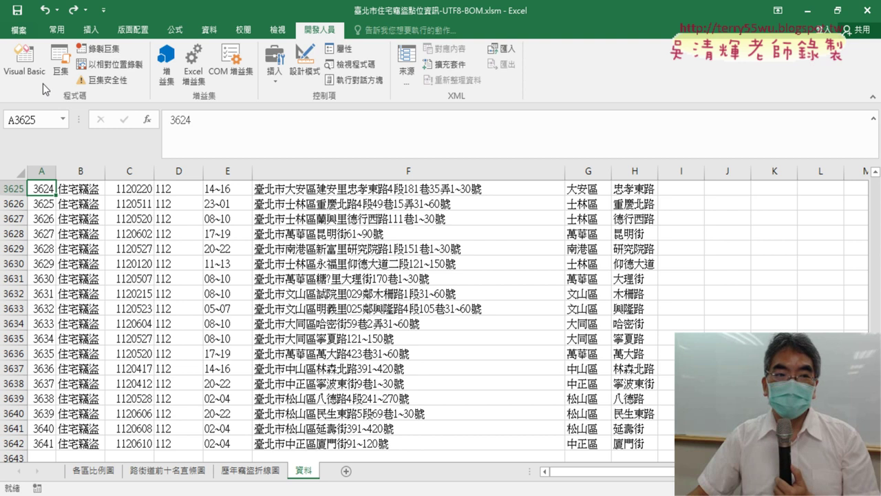
pyautogui.click(24, 58)
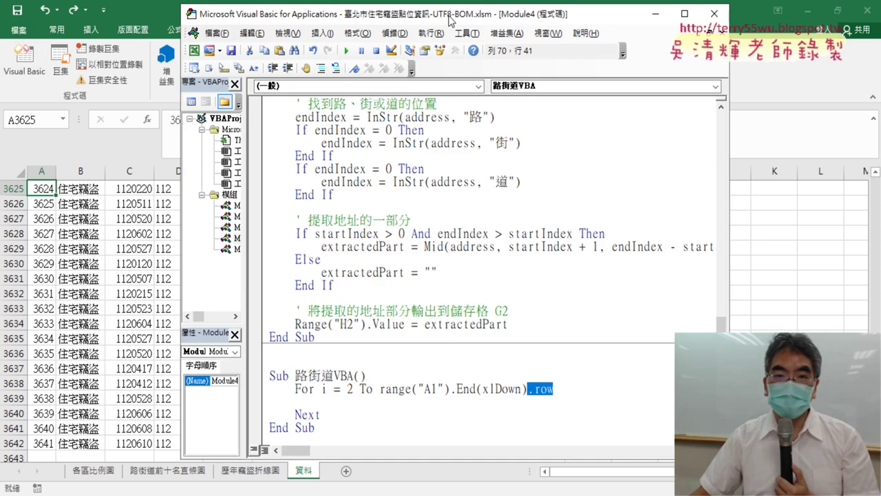
pyautogui.click(43, 192)
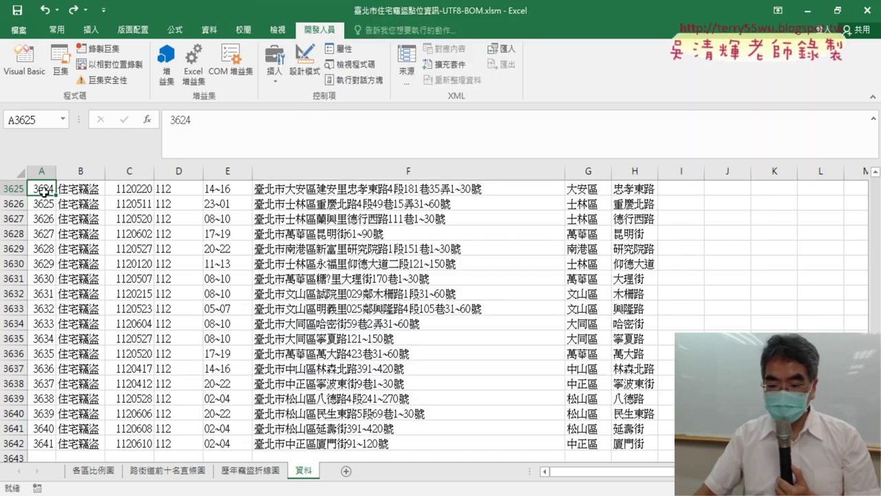
pyautogui.hotkey('ctrl', 'Down')
pyautogui.hotkey('ctrl', 'Down')
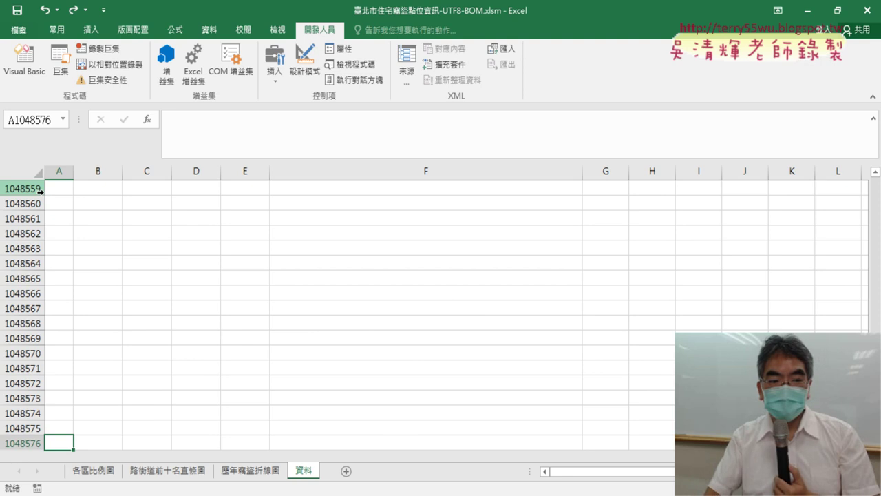
pyautogui.hotkey('ctrl', 'Up')
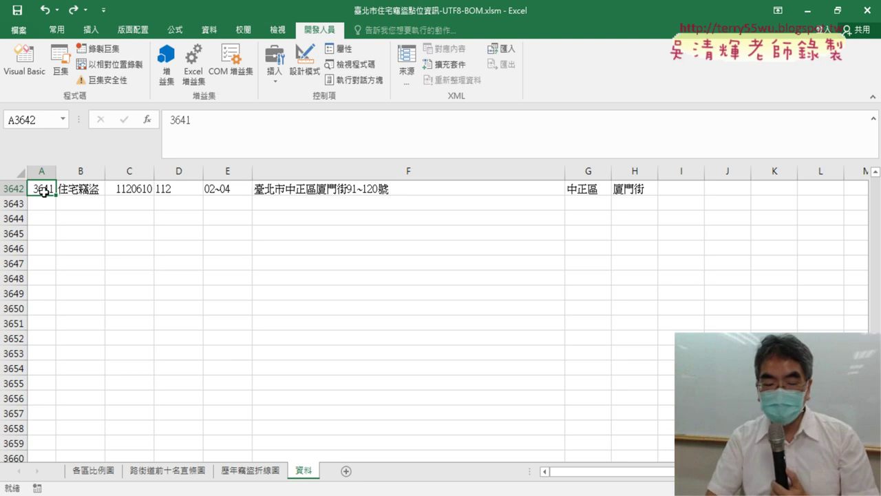
pyautogui.hotkey('ctrl', 'Down')
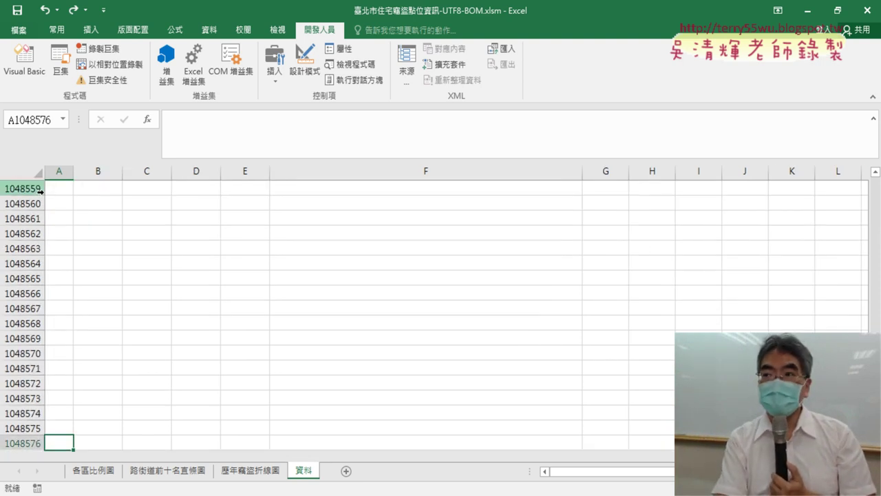
pyautogui.hotkey('ctrl', 'Up')
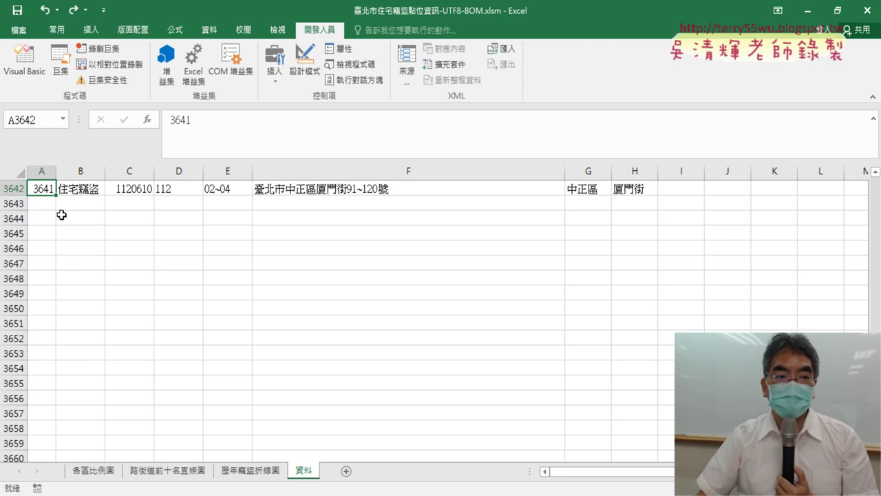
# Step: Change the bound to Range("A1048576").End(xlUp).row, picking xlUp from IntelliSense
pyautogui.click(24, 59)
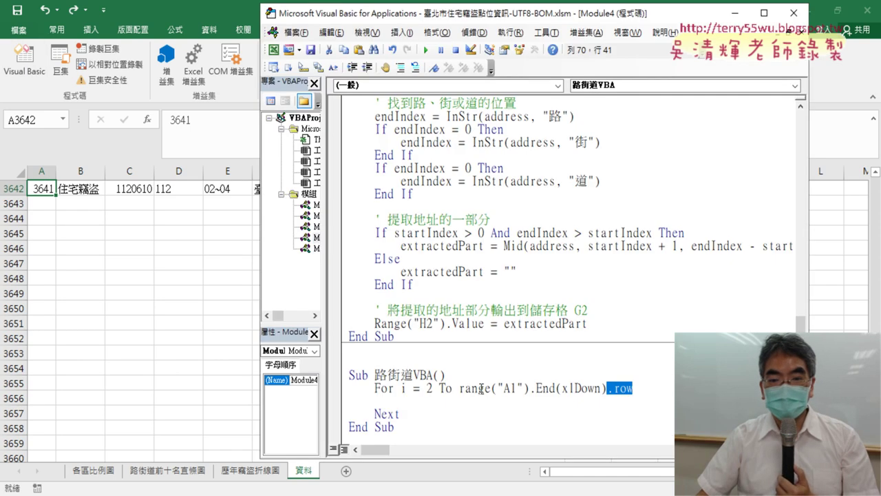
pyautogui.moveTo(515, 388); pyautogui.dragTo(509, 389)
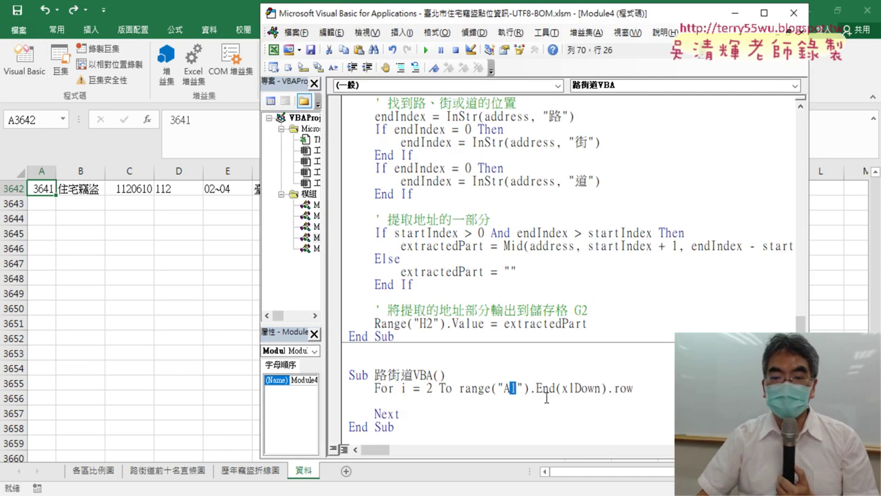
pyautogui.write('10')
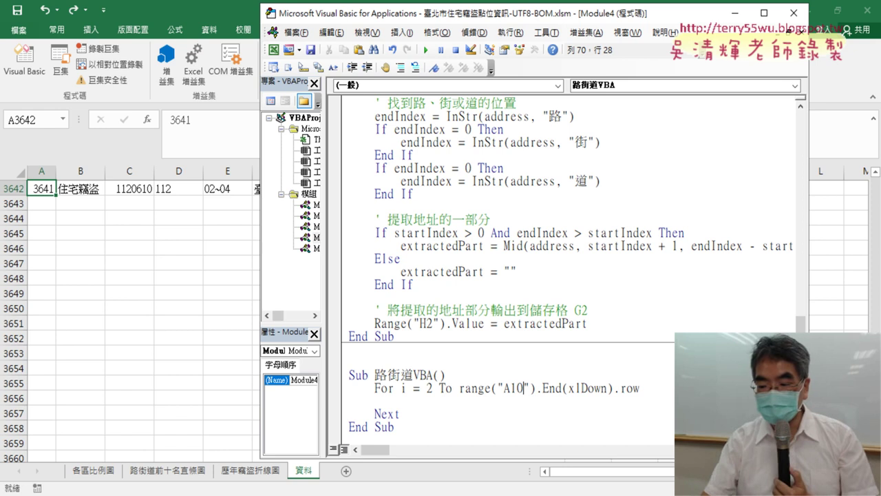
pyautogui.write('48')
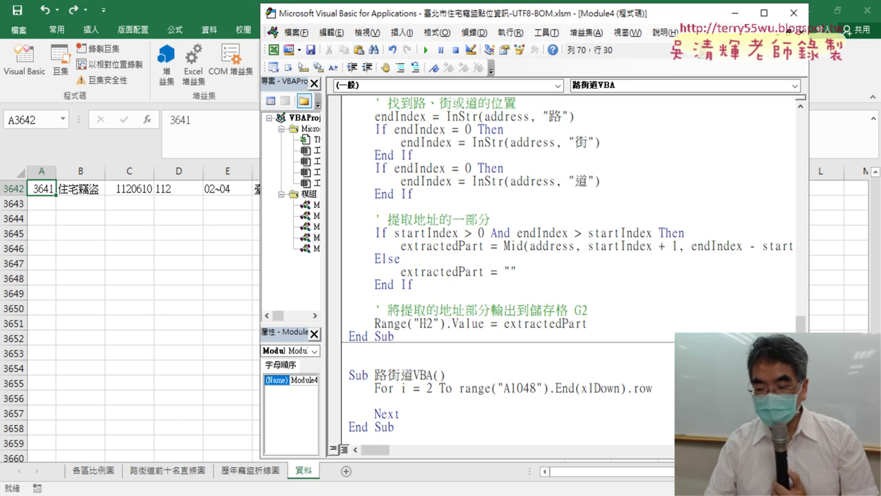
pyautogui.write('57')
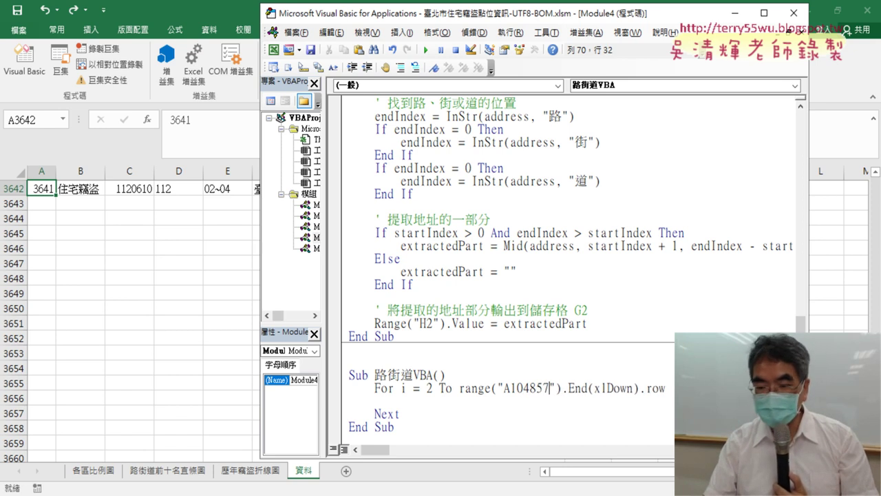
pyautogui.write('6')
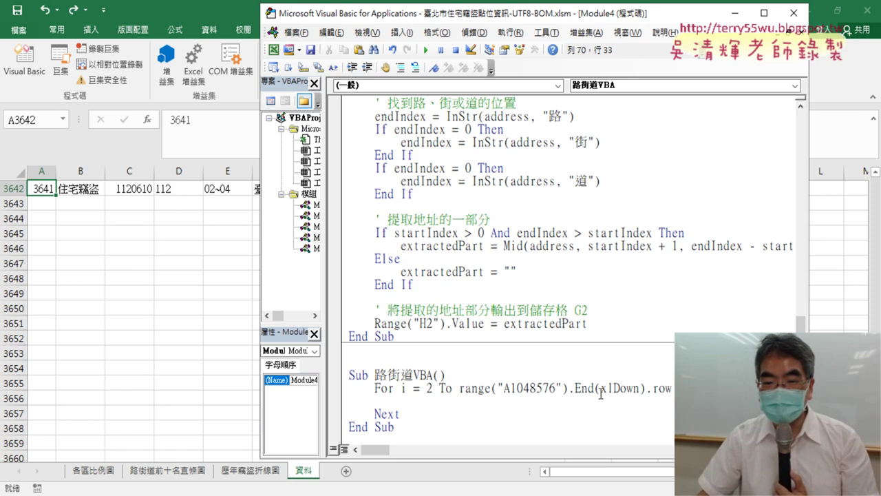
pyautogui.moveTo(596, 389); pyautogui.dragTo(671, 388)
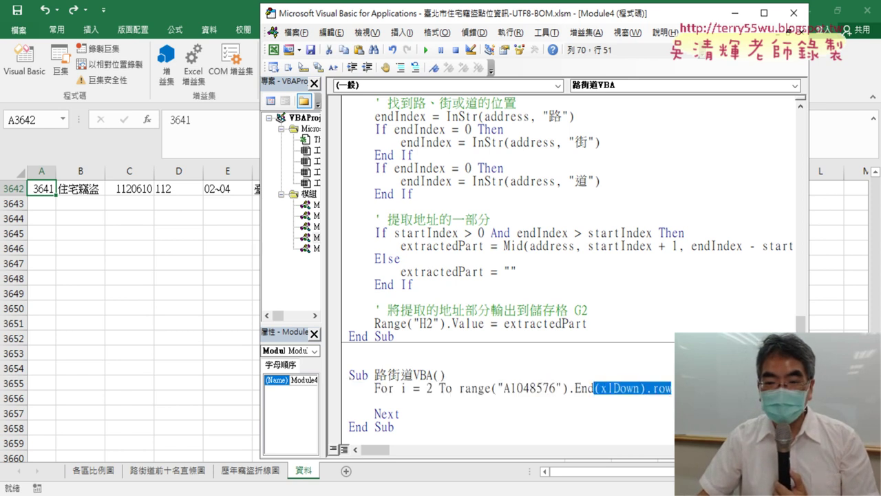
pyautogui.write('(')
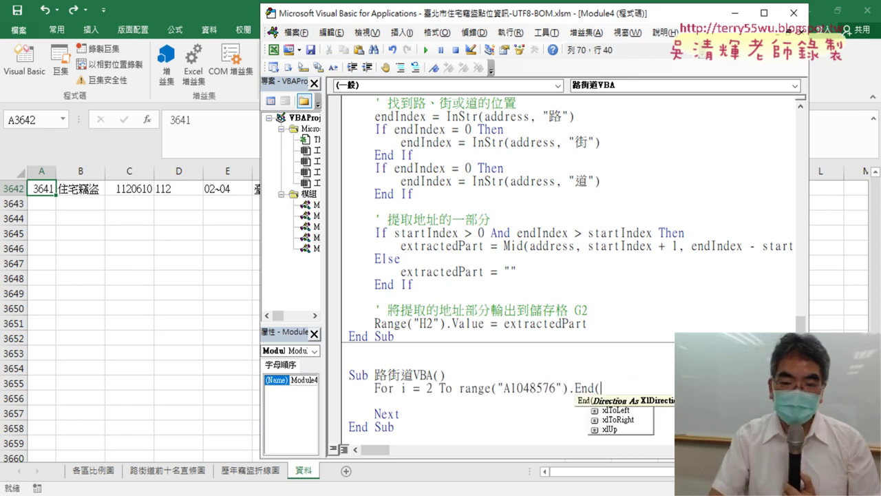
pyautogui.press('Down')
pyautogui.press('Down')
pyautogui.press('Down')
pyautogui.press('Down')
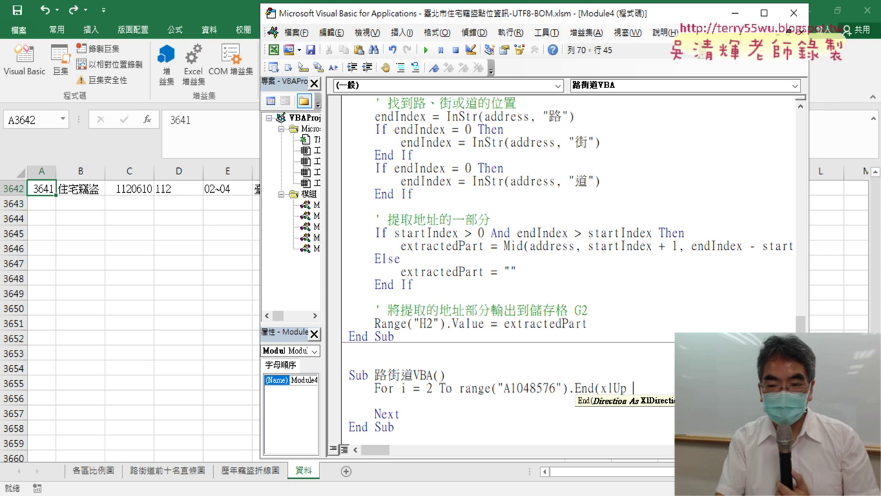
pyautogui.press('BackSpace')
pyautogui.write(')')
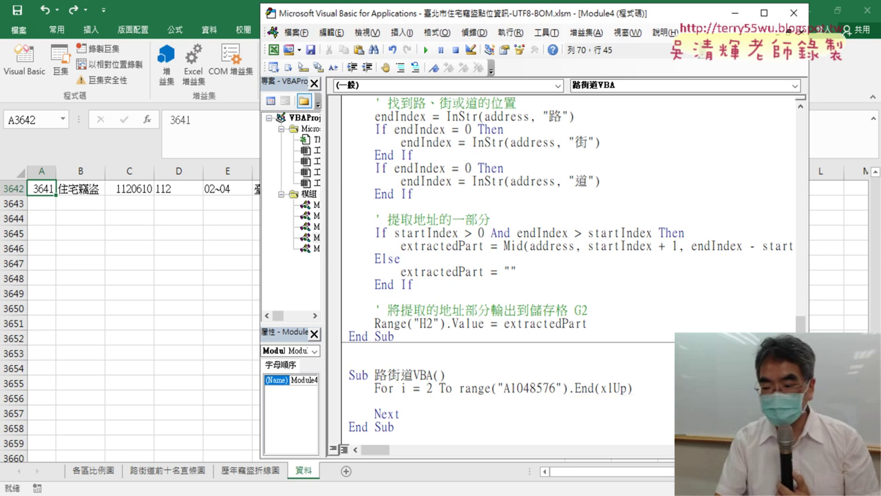
pyautogui.write('.row')
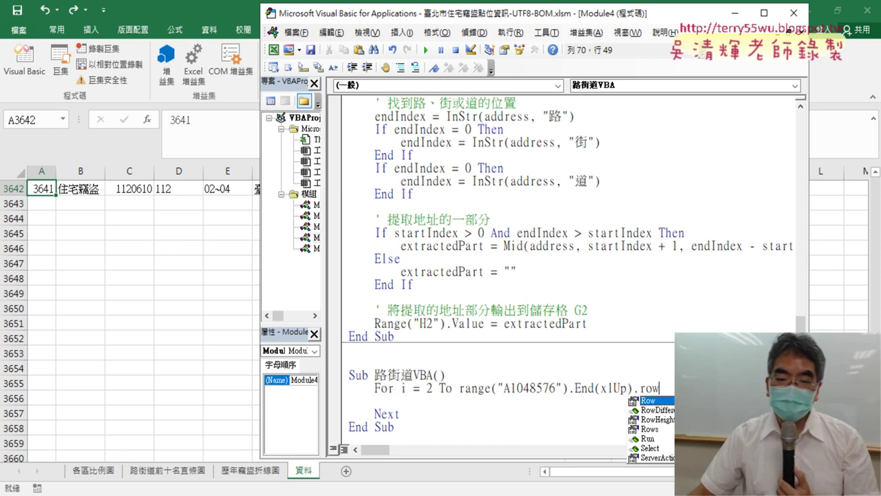
# Step: Replace the A1048576 address with Rows.Count, giving Range(Rows.Count).End(xlUp).Row
pyautogui.click(498, 388)
pyautogui.moveTo(499, 387); pyautogui.dragTo(562, 387)
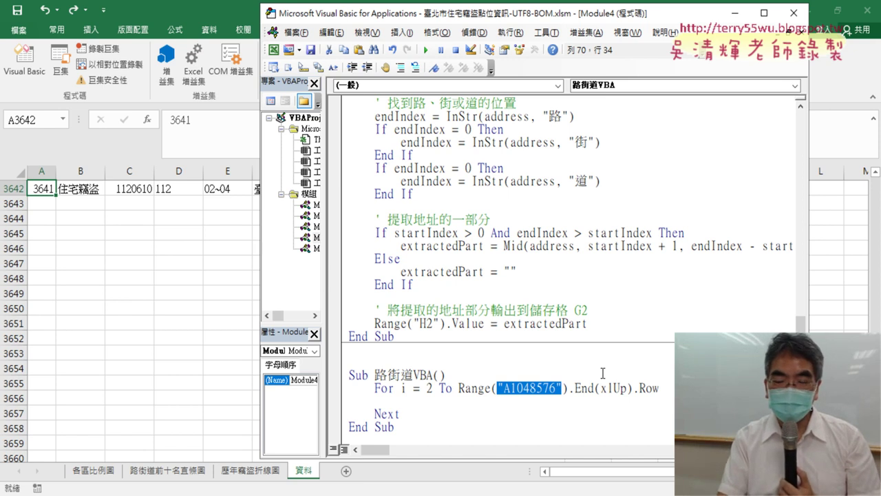
pyautogui.press('BackSpace')
pyautogui.write('r')
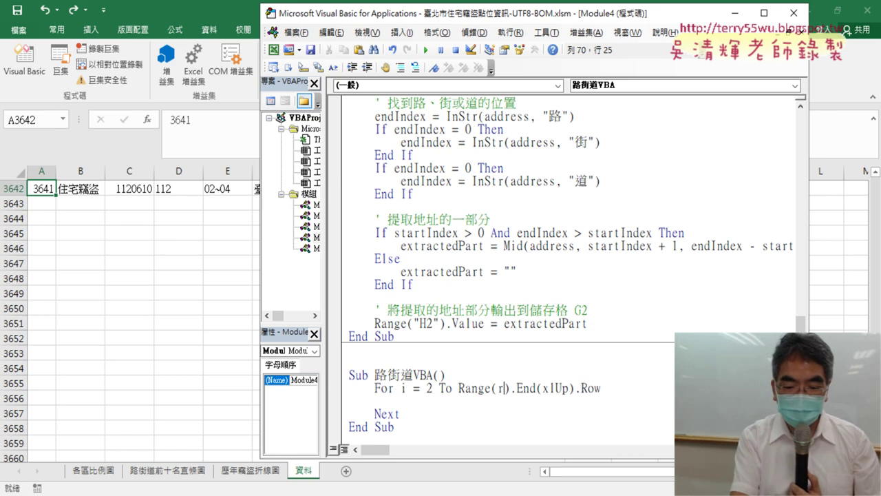
pyautogui.write('ow')
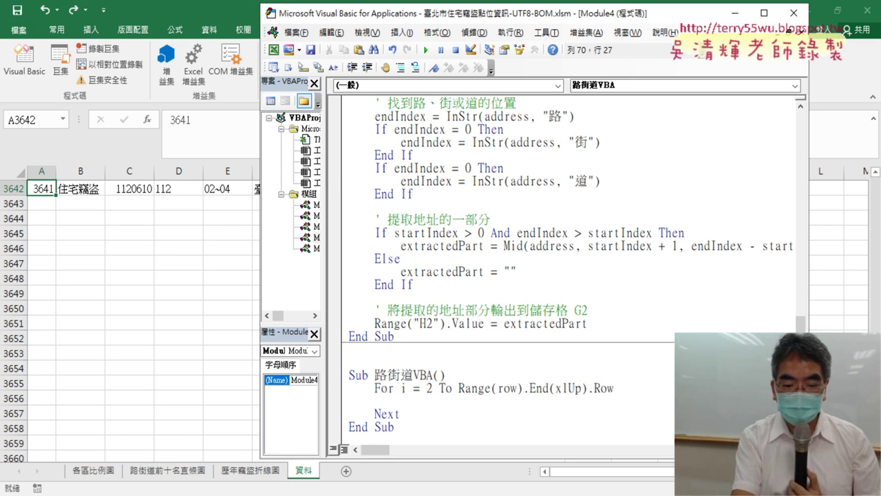
pyautogui.write('s')
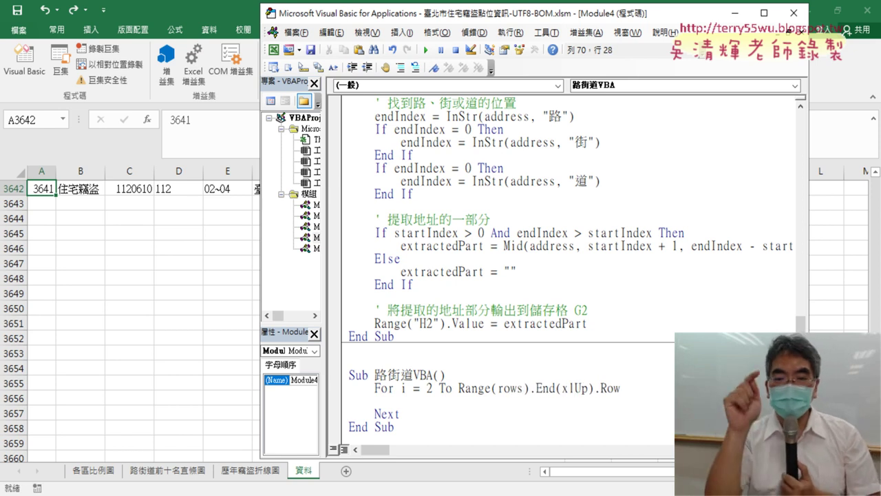
pyautogui.write('.')
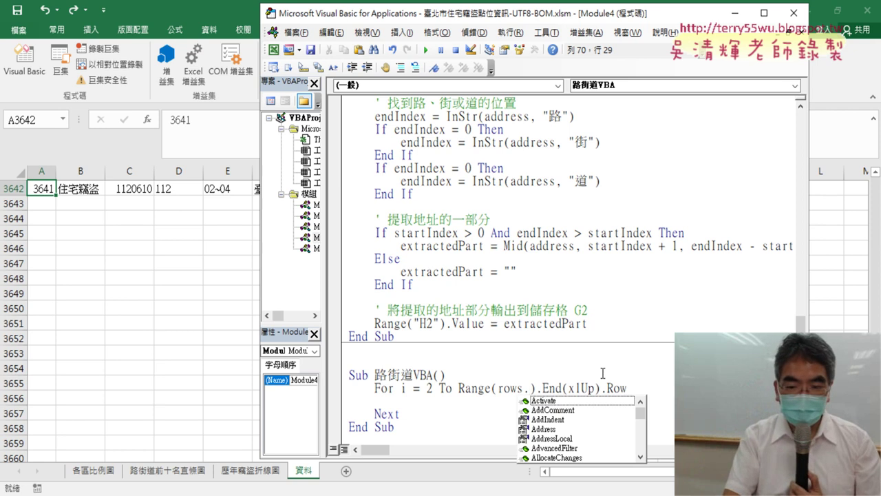
pyautogui.write('c')
pyautogui.press('Down')
pyautogui.press('Down')
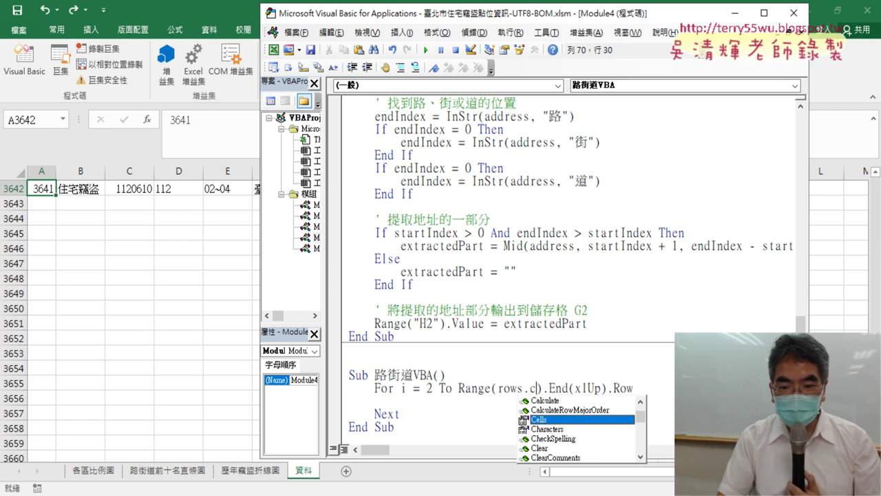
pyautogui.write('ou')
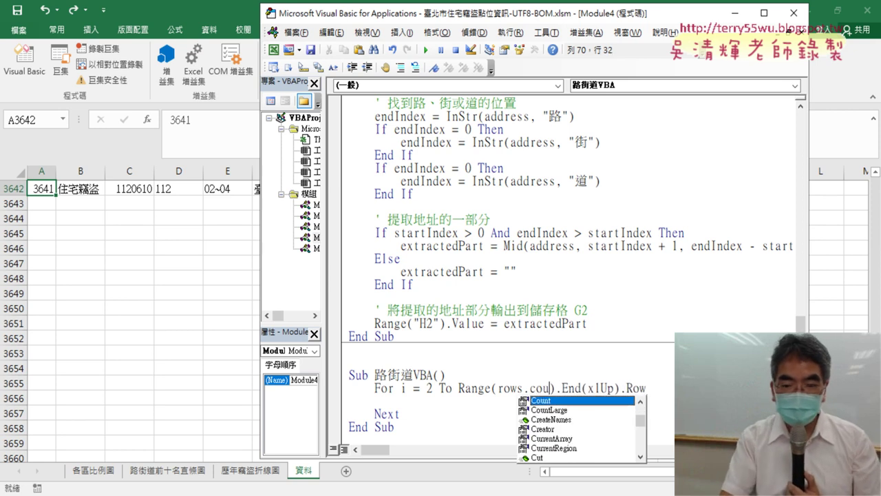
pyautogui.press('space')
pyautogui.press('Down')
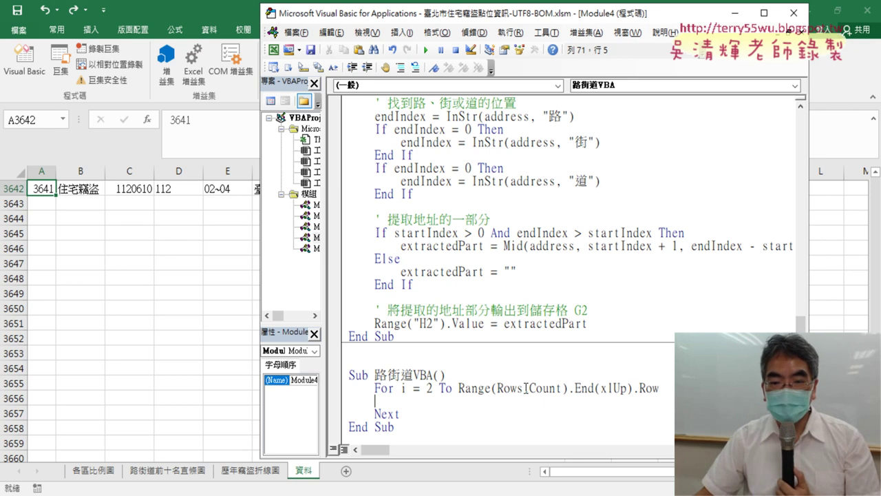
pyautogui.moveTo(499, 388); pyautogui.dragTo(563, 388)
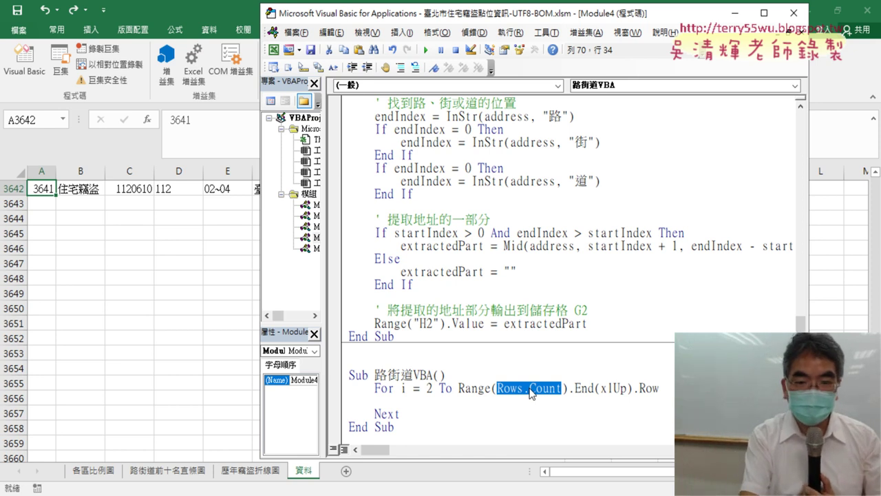
# Step: Open the Immediate window with Ctrl+G and resize it below the code
pyautogui.hotkey('ctrl', 'g')
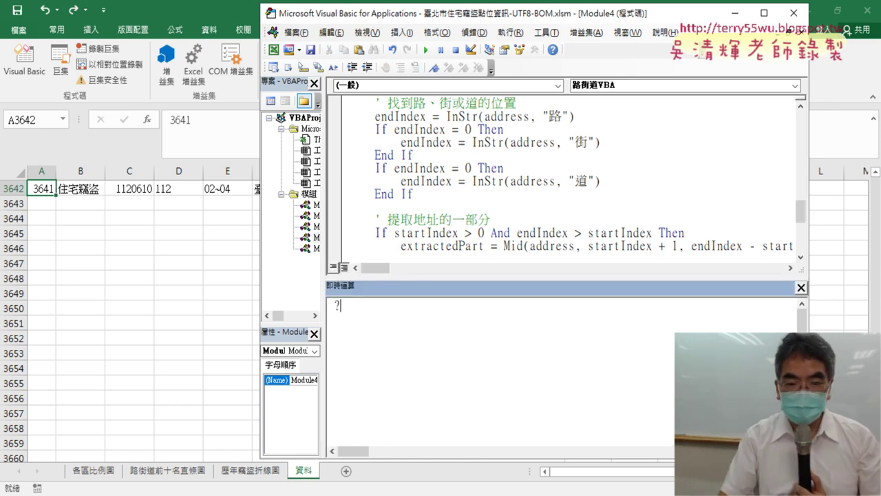
pyautogui.write('?')
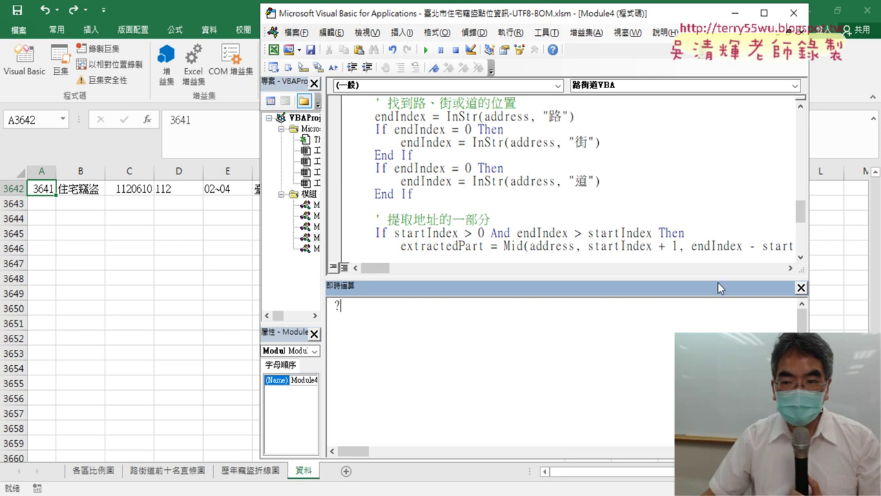
pyautogui.moveTo(696, 279); pyautogui.dragTo(692, 354)
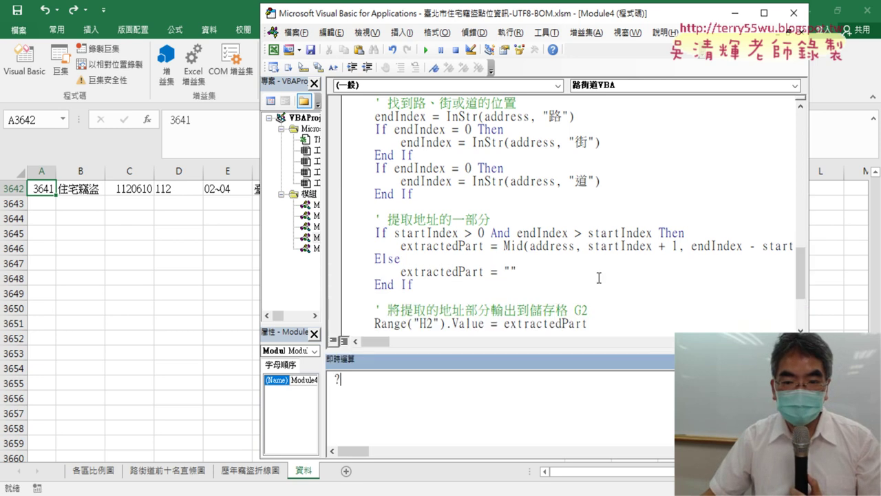
pyautogui.click(637, 274)
pyautogui.scroll(-3, 660, 269)
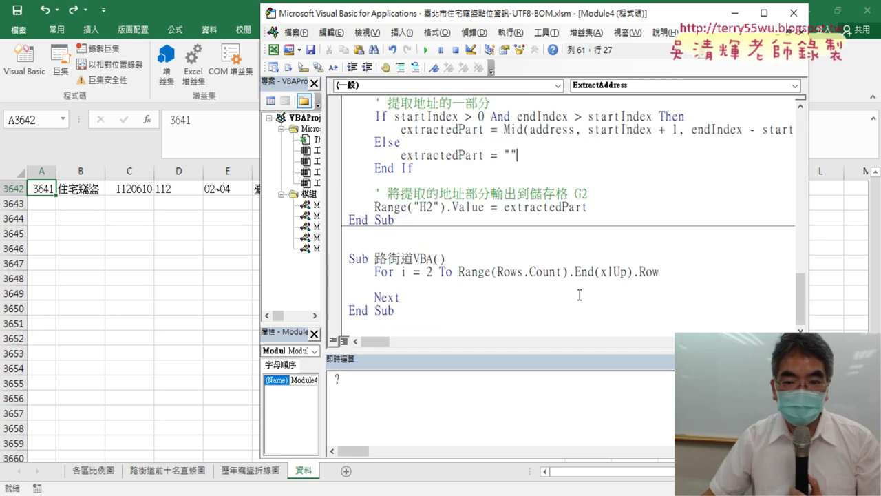
pyautogui.moveTo(496, 271)
pyautogui.mouseDown()
pyautogui.moveTo(569, 271)
pyautogui.moveTo(562, 271)
pyautogui.mouseUp()
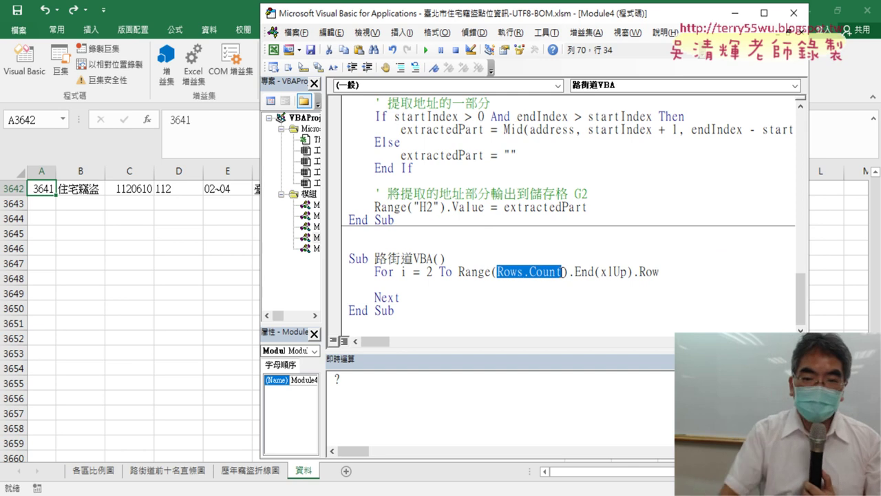
# Step: Evaluate ? Rows.Count in the Immediate window, returning 1048576
pyautogui.click(411, 379)
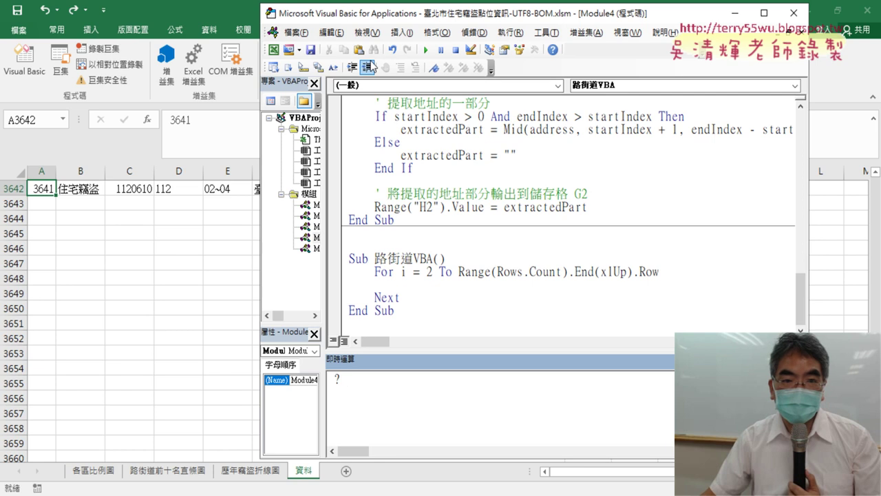
pyautogui.click(366, 32)
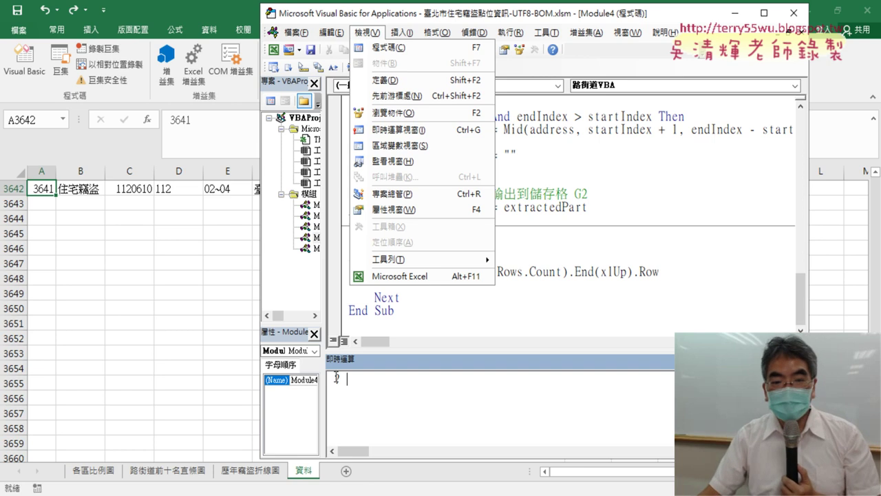
pyautogui.click(336, 377)
pyautogui.doubleClick(335, 378)
pyautogui.click(370, 378)
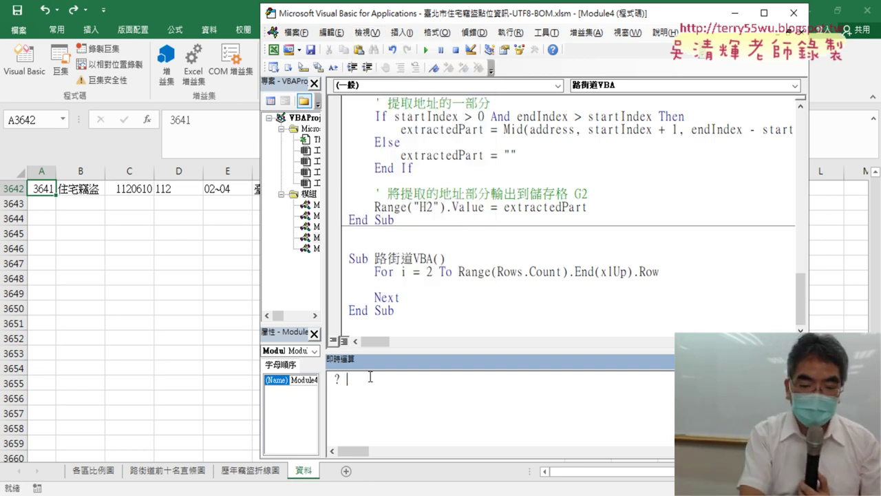
pyautogui.write('Rows.Count')
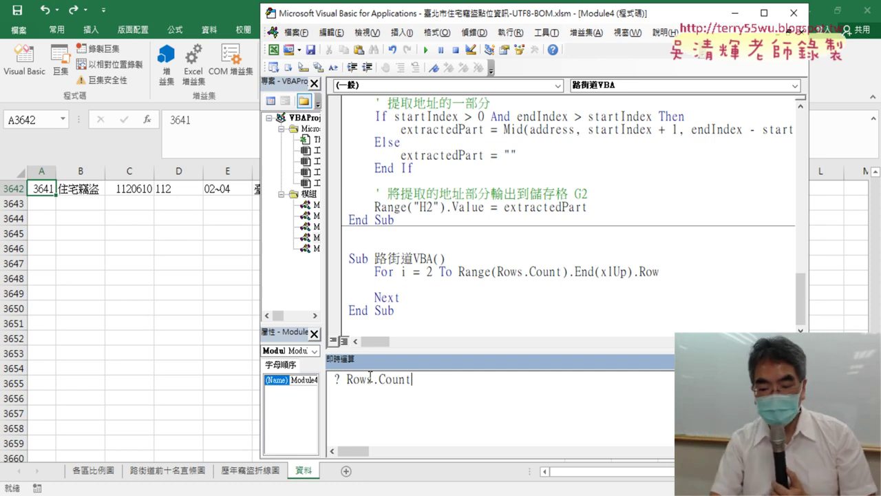
pyautogui.press('Return')
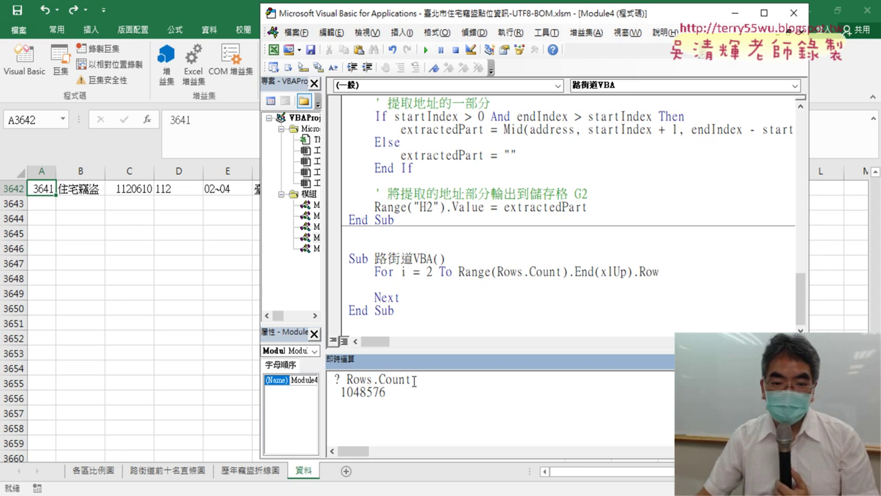
# Step: Change it to ? columns.Count and evaluate it, returning 16384
pyautogui.moveTo(393, 391); pyautogui.dragTo(340, 391)
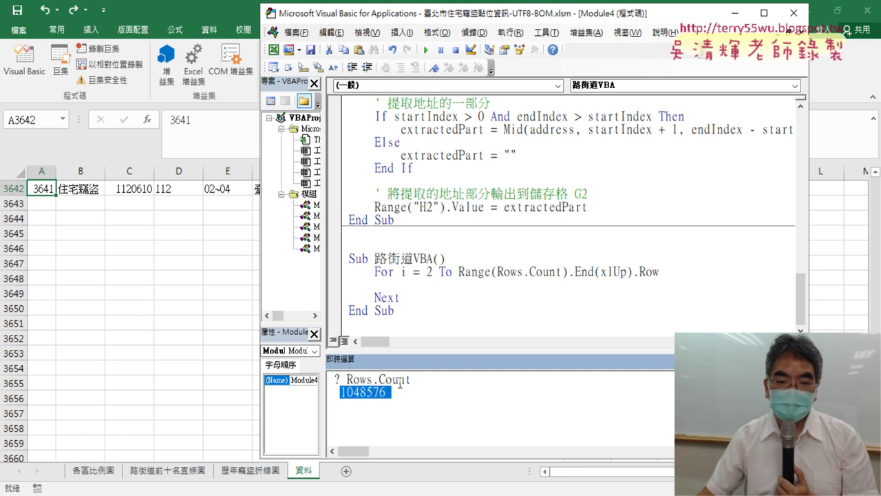
pyautogui.moveTo(367, 379); pyautogui.dragTo(346, 379)
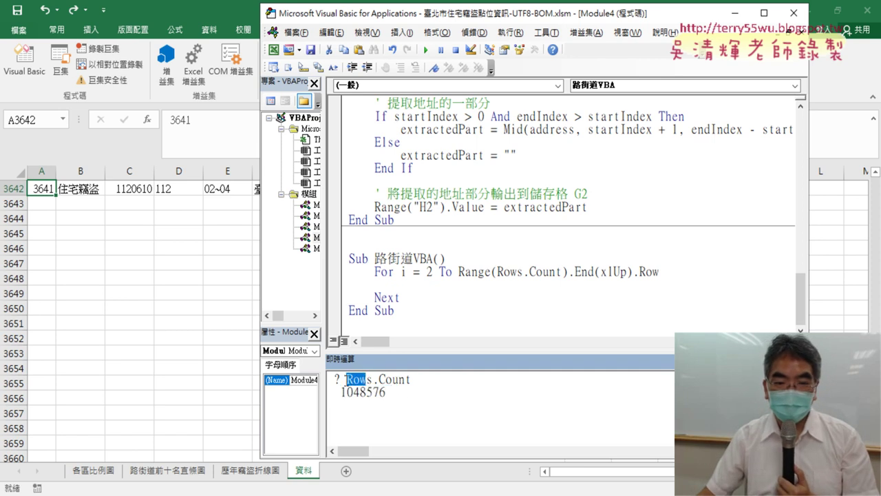
pyautogui.write('co')
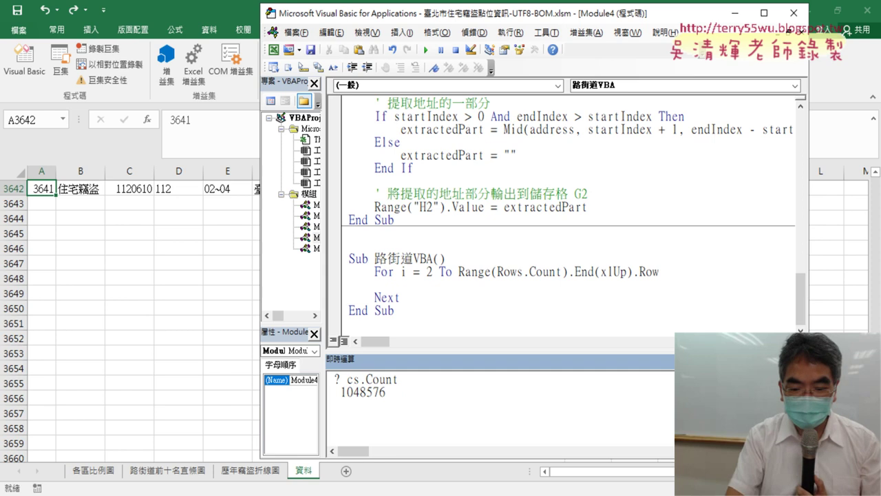
pyautogui.write('lumn')
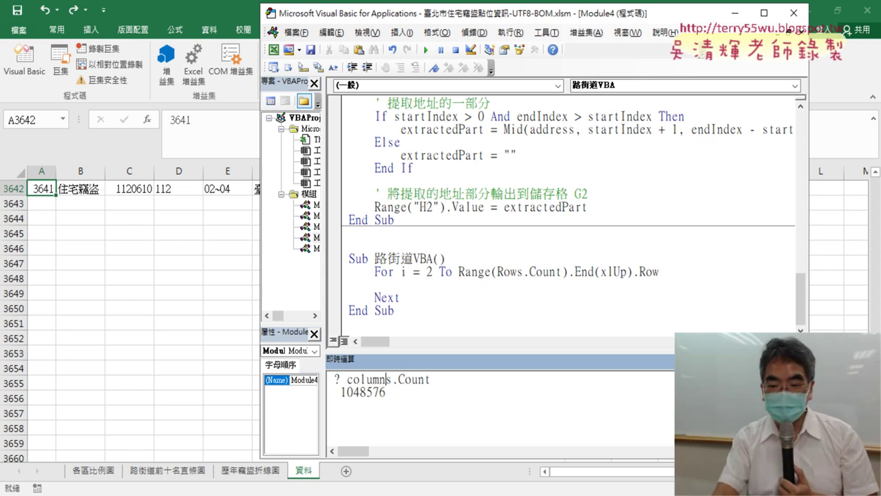
pyautogui.press('Return')
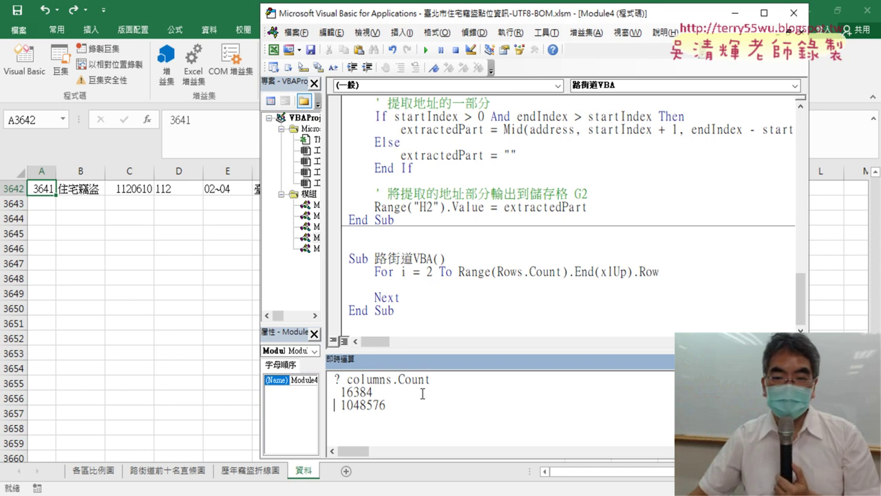
# Step: Jump from A1 to the 路街道 header in H1, then to last column XFD and back, then reopen the code
pyautogui.click(801, 359)
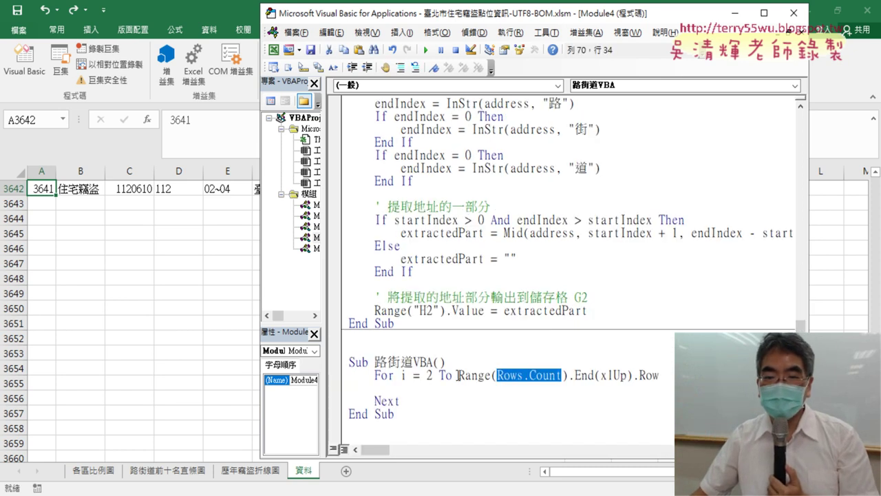
pyautogui.moveTo(457, 376); pyautogui.dragTo(668, 377)
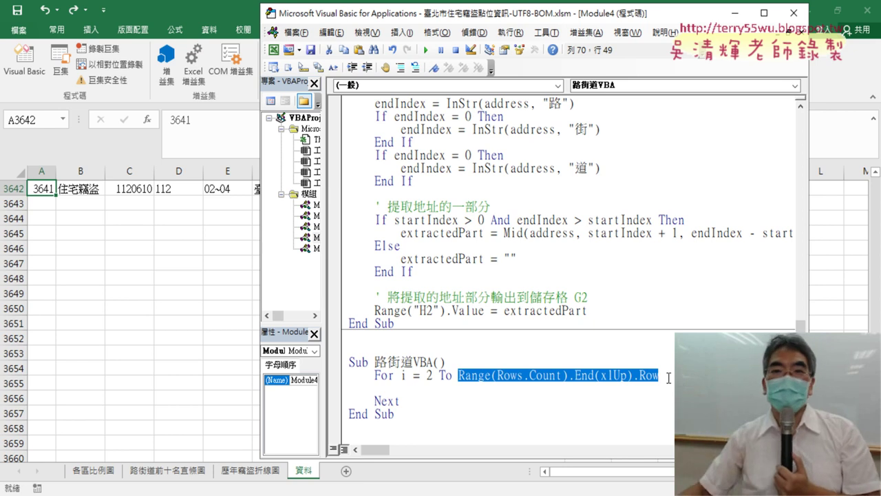
pyautogui.click(42, 188)
pyautogui.hotkey('ctrl', 'Home')
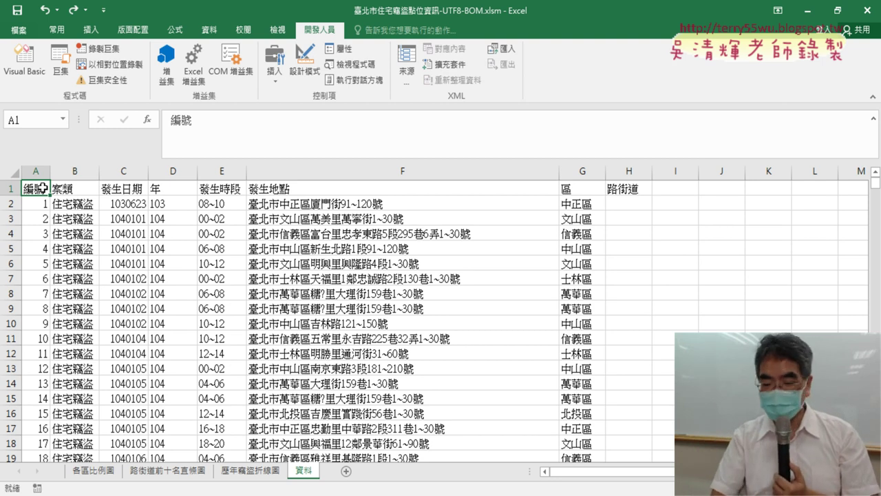
pyautogui.hotkey('ctrl', 'Right')
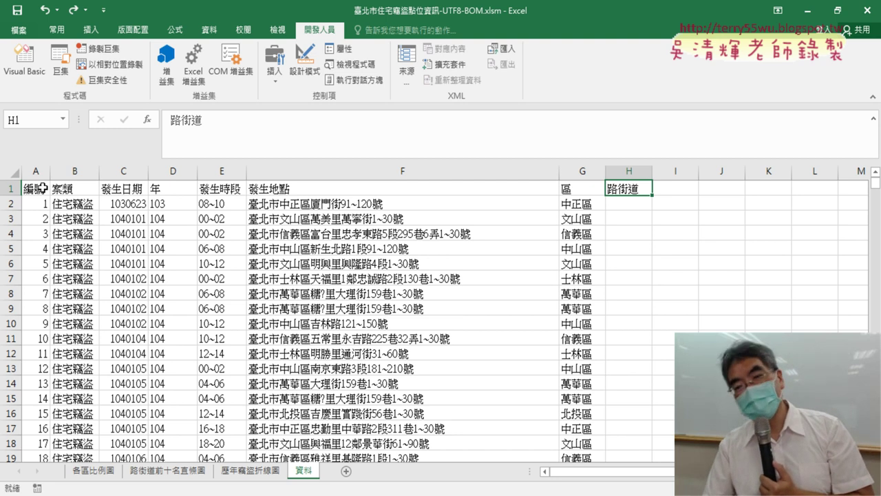
pyautogui.hotkey('ctrl', 'Right')
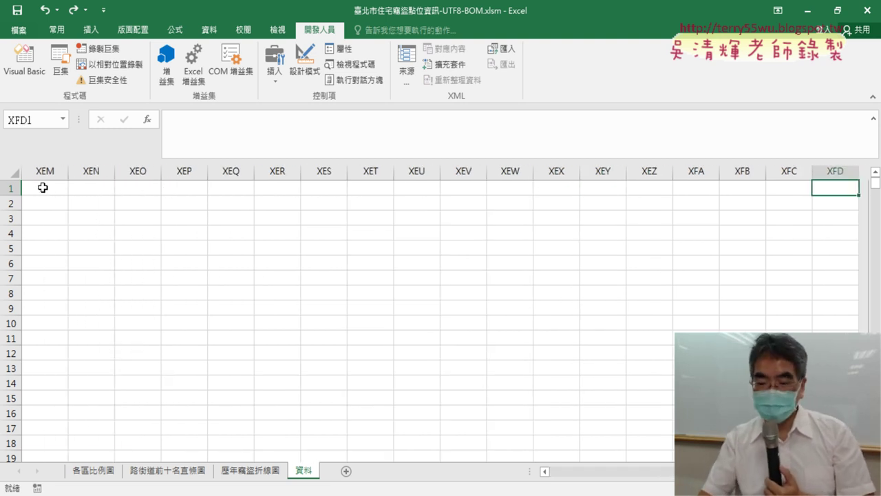
pyautogui.hotkey('ctrl', 'Left')
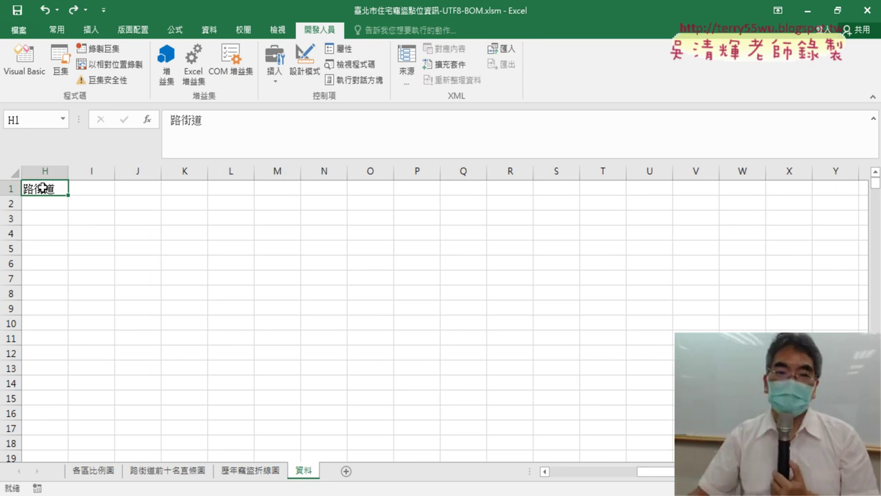
pyautogui.click(24, 59)
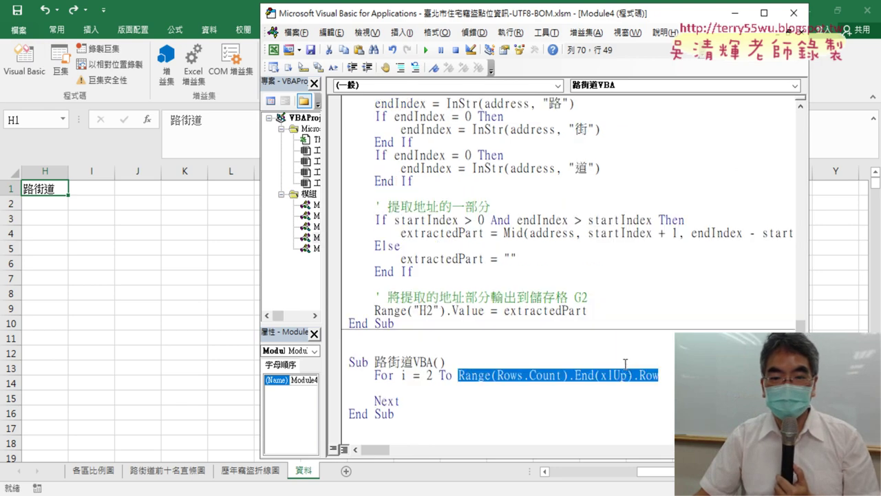
# Step: Select H2, indent a new line inside the For loop, and narrow the editor beside the sheet
pyautogui.click(580, 396)
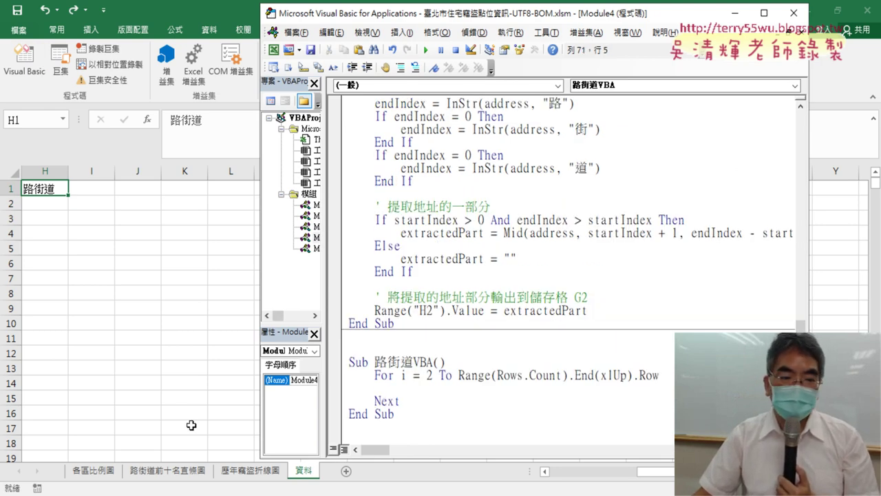
pyautogui.click(620, 471)
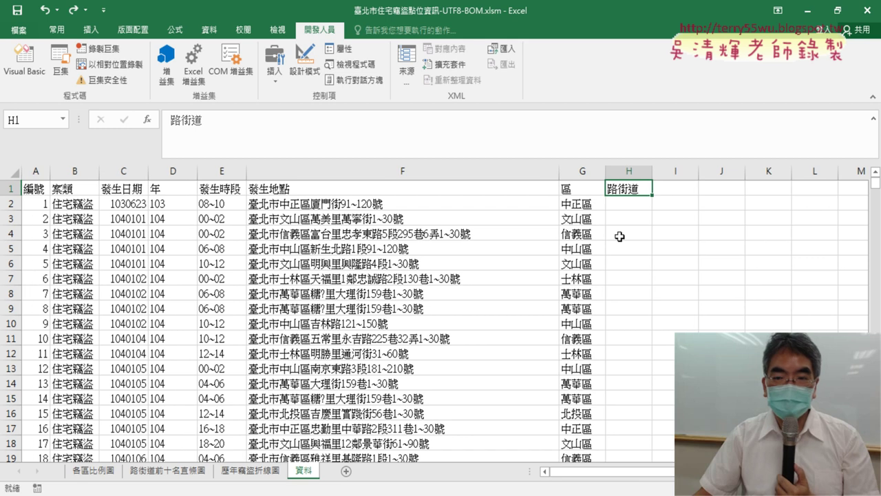
pyautogui.click(637, 205)
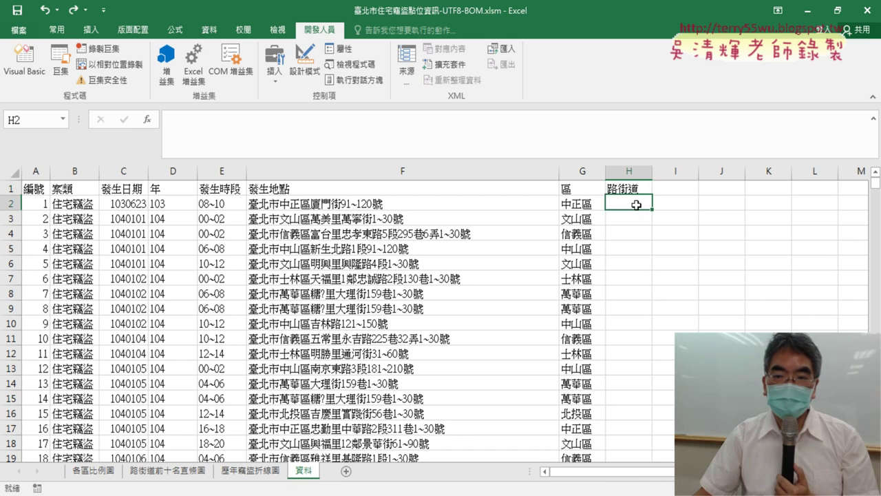
pyautogui.click(35, 67)
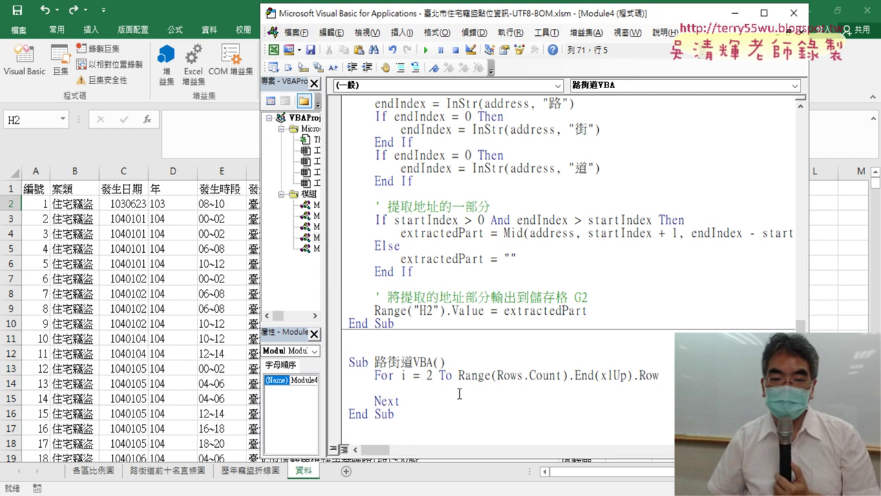
pyautogui.press('Tab')
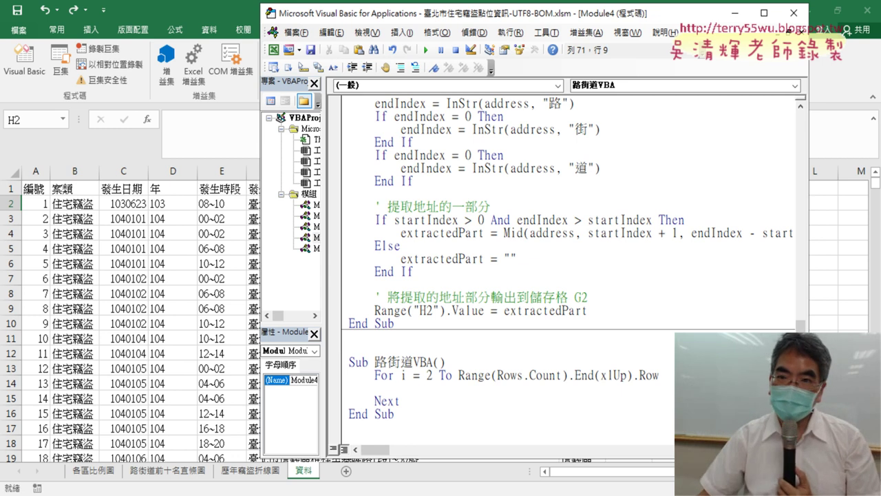
pyautogui.moveTo(496, 22)
pyautogui.mouseDown()
pyautogui.moveTo(528, 41)
pyautogui.moveTo(304, 30)
pyautogui.mouseUp()
pyautogui.moveTo(617, 171); pyautogui.dragTo(323, 170)
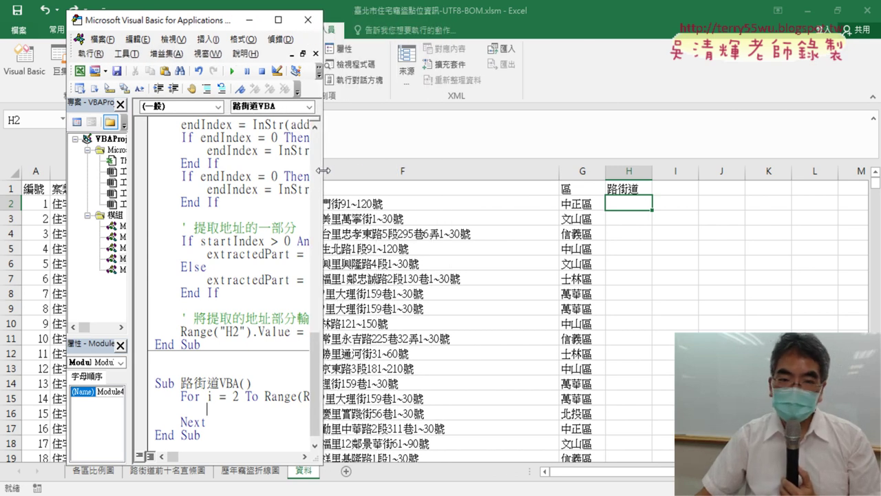
# Step: Narrow the editor slightly and inspect the sample addresses in cells F2 and F7
pyautogui.moveTo(323, 170); pyautogui.dragTo(320, 170)
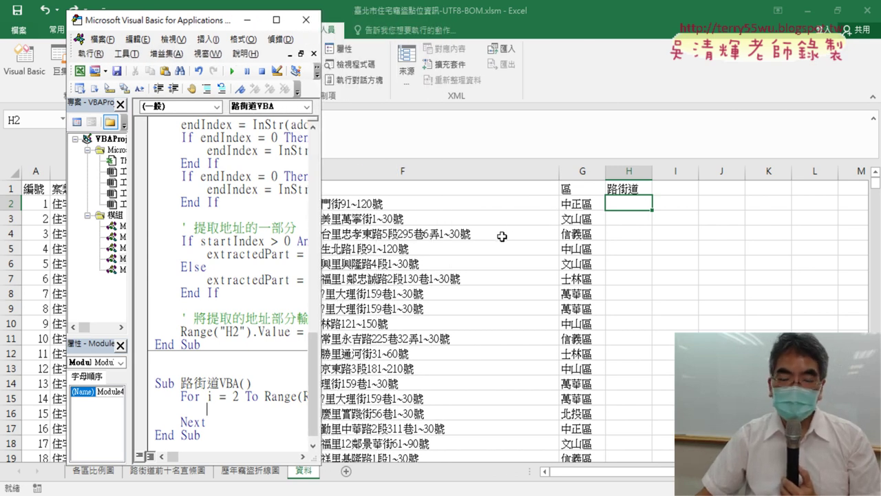
pyautogui.click(444, 207)
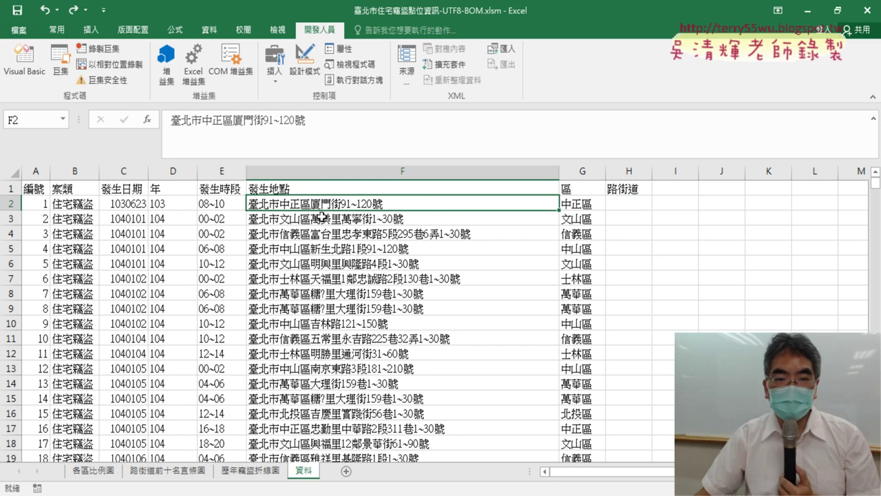
pyautogui.click(352, 278)
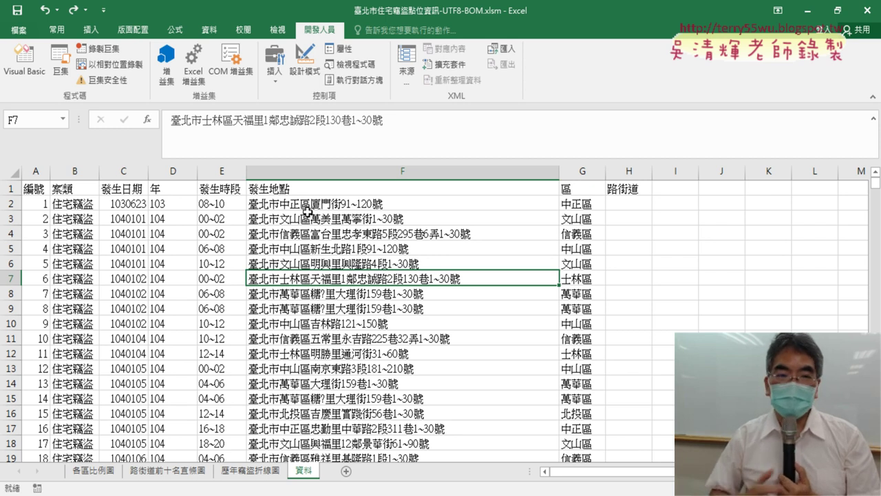
# Step: Return to the 路街道VBA macro and widen the editor to show the full For i = 2 To Range(Rows.Count).End(xlUp).Row line
pyautogui.click(24, 60)
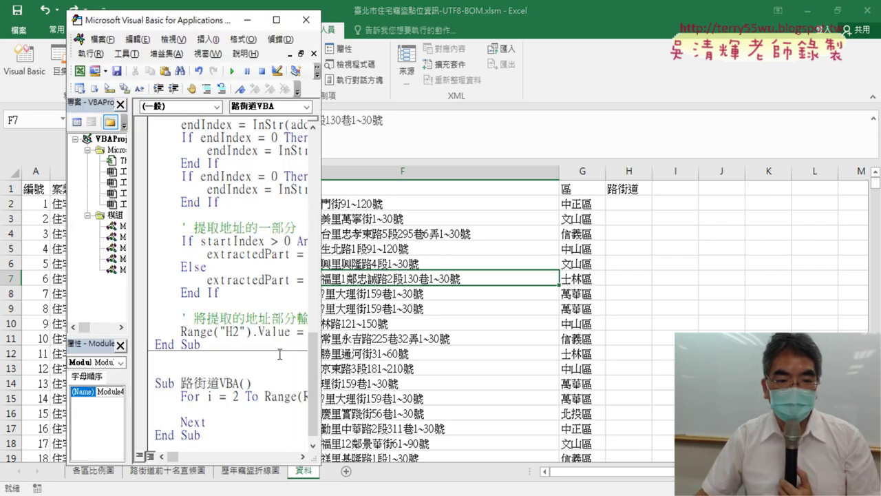
pyautogui.moveTo(181, 382); pyautogui.dragTo(234, 382)
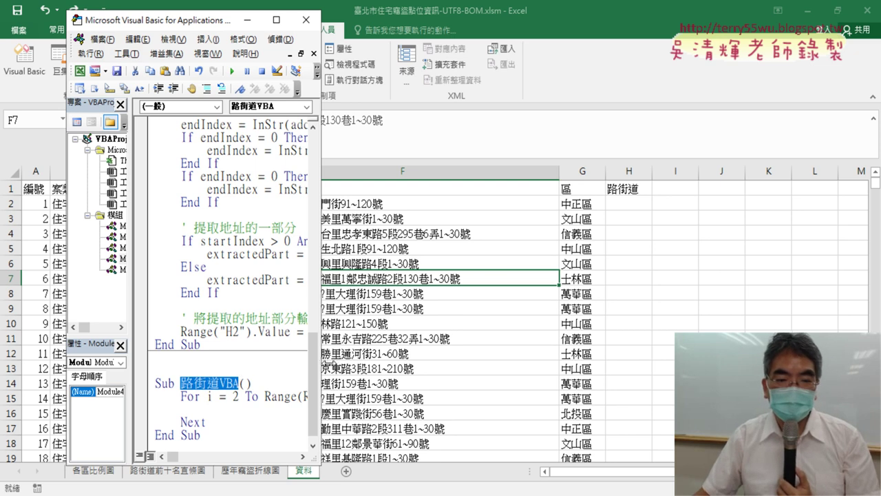
pyautogui.moveTo(321, 344); pyautogui.dragTo(666, 345)
pyautogui.moveTo(484, 382); pyautogui.dragTo(279, 382)
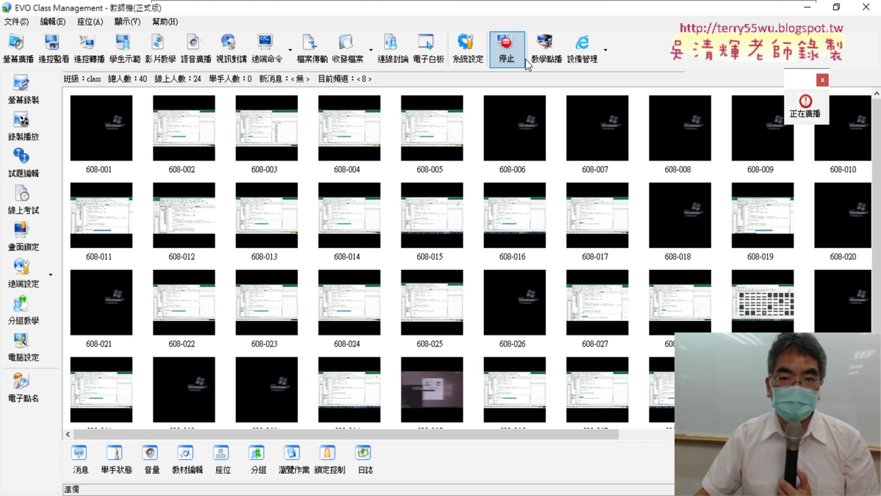
# Step: Stop the teacher screen broadcast with 停止 to view the student screen thumbnails
pyautogui.click(506, 47)
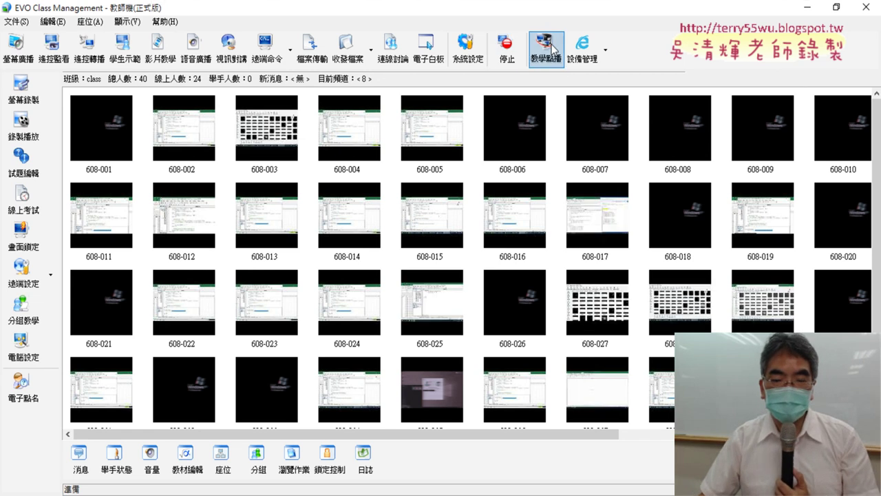